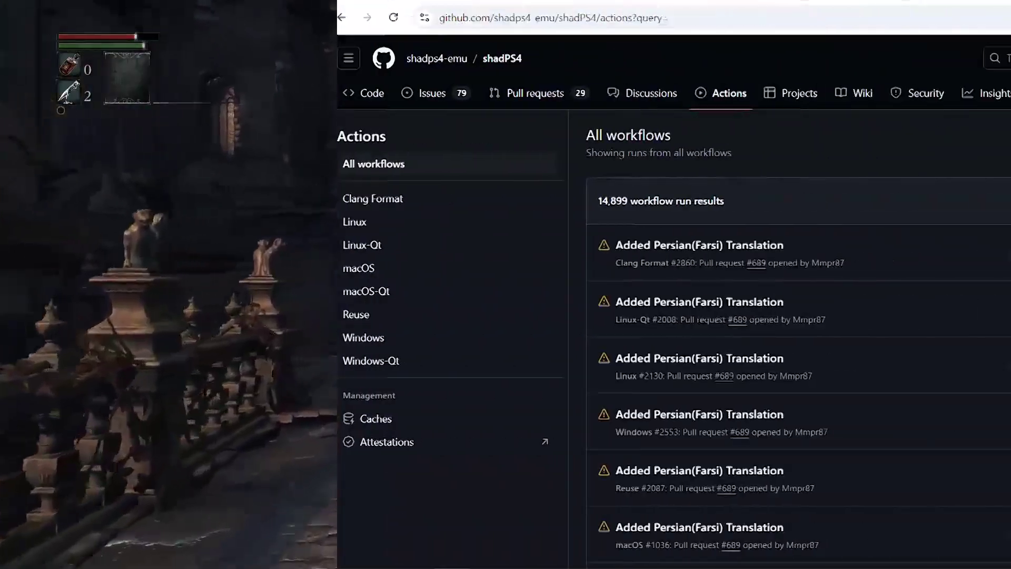
Step: Filter the Actions runs to the bb-hacks branch and open the Windows-Qt run #2010
click(975, 204)
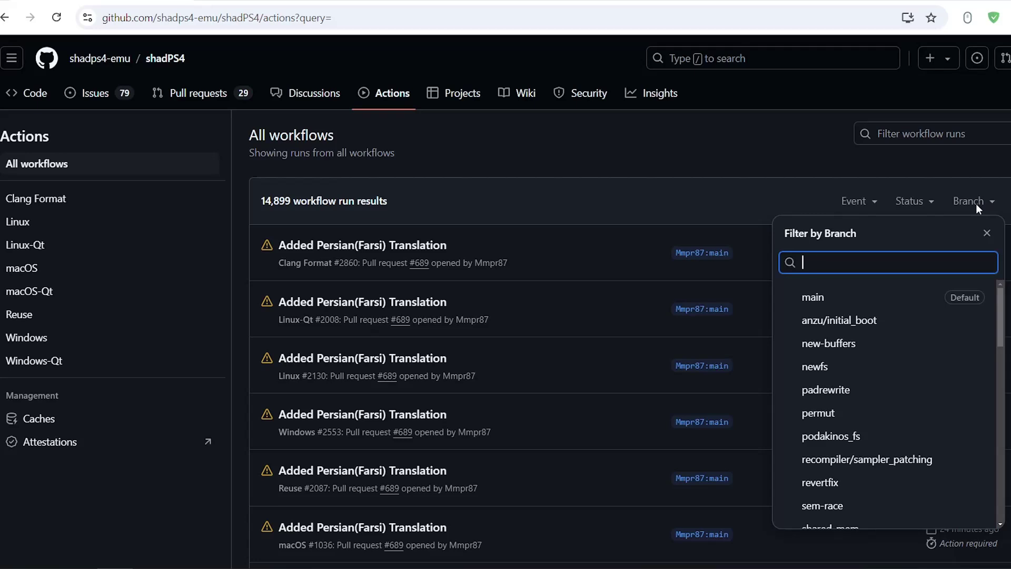
text(bb)
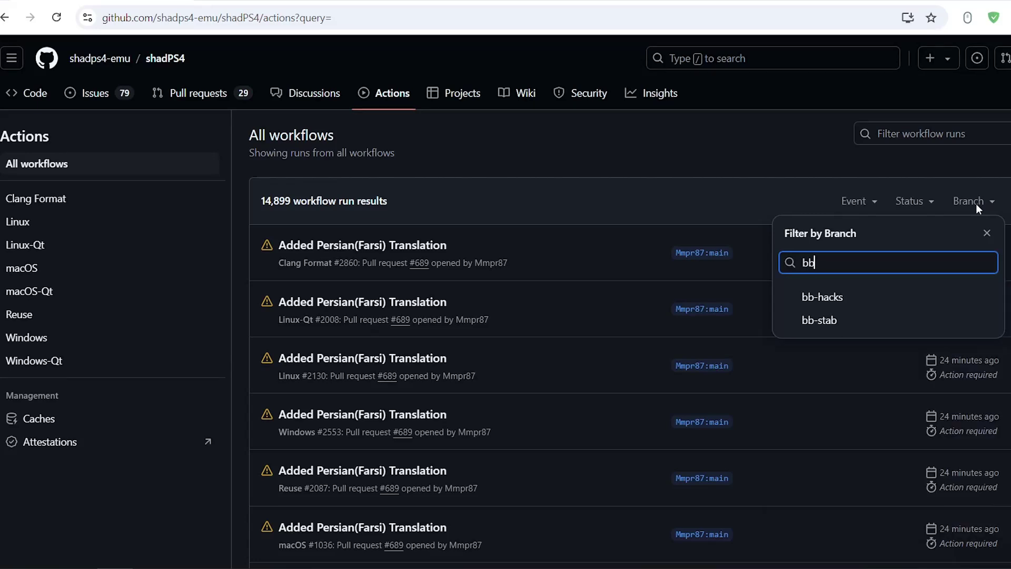
click(860, 297)
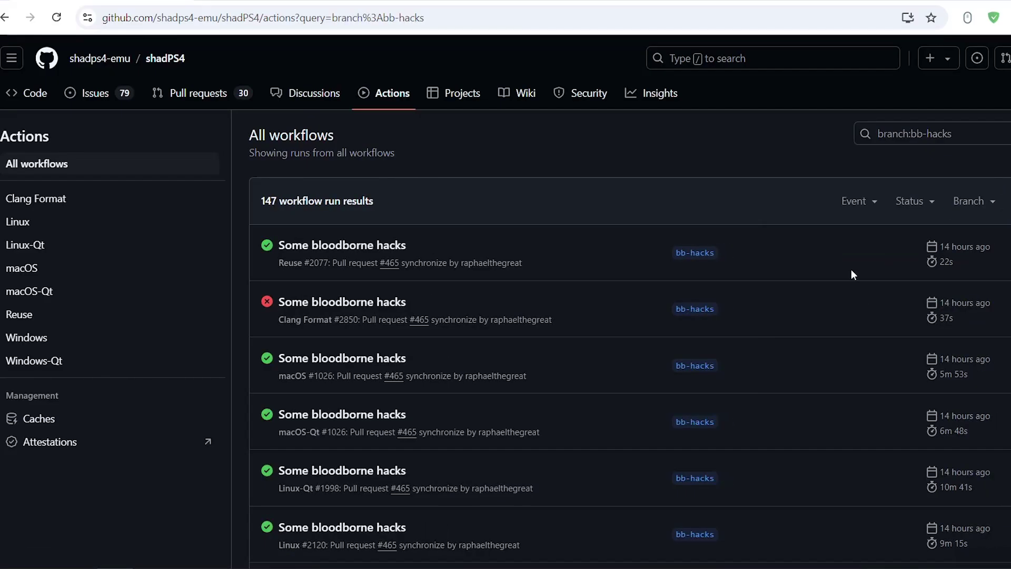
scroll(586, 280, down, 4)
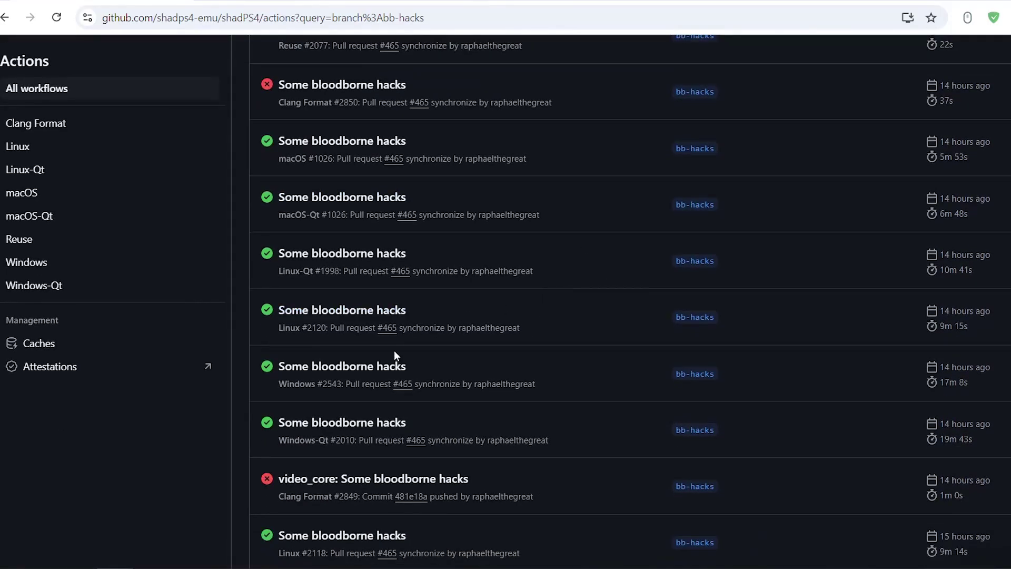
click(354, 426)
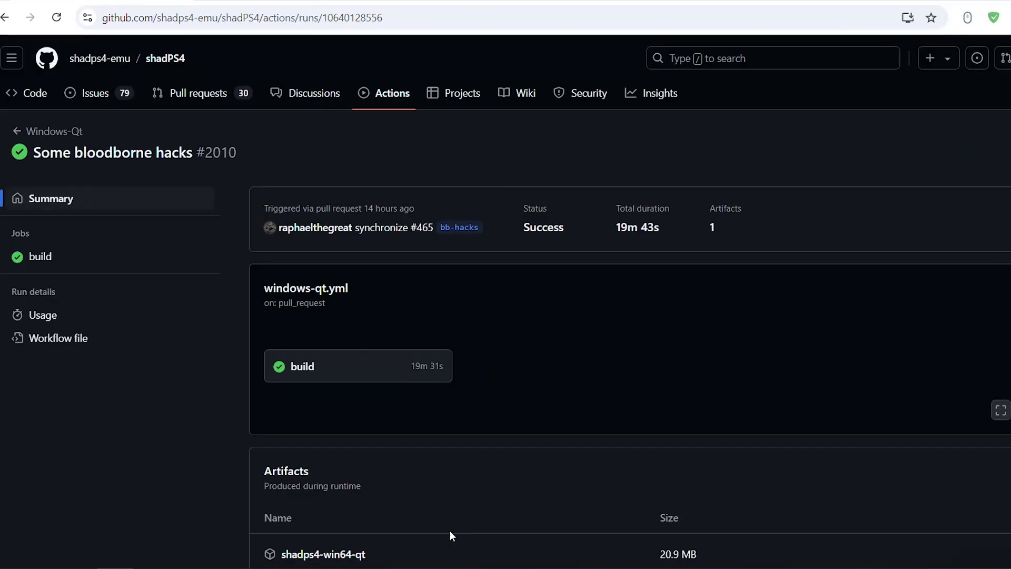
Step: Download the shadps4-win64-qt artifact with IDM, then go to the Bloodborne issue tab
right_click(331, 556)
click(366, 510)
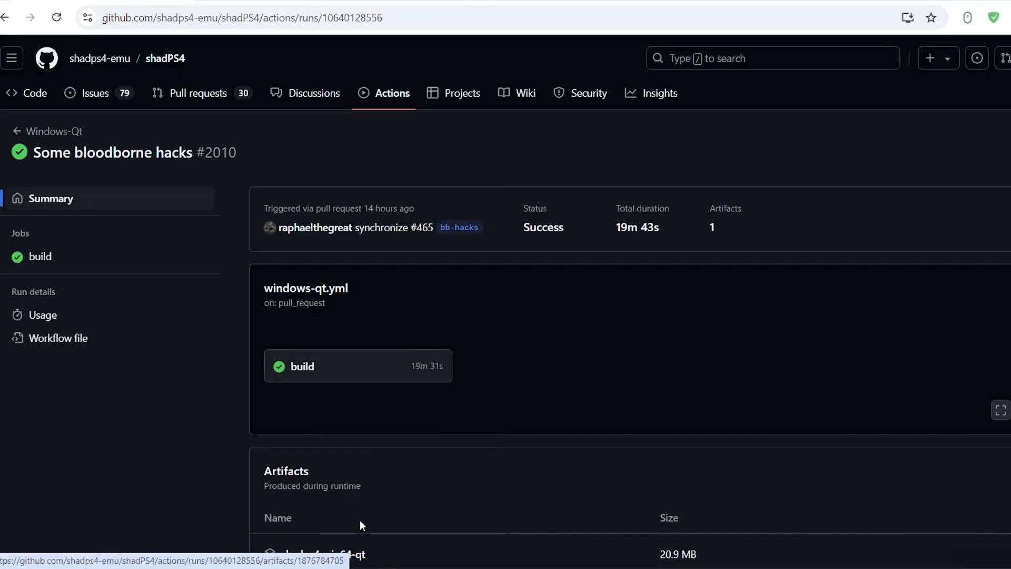
key(ctrl+Tab)
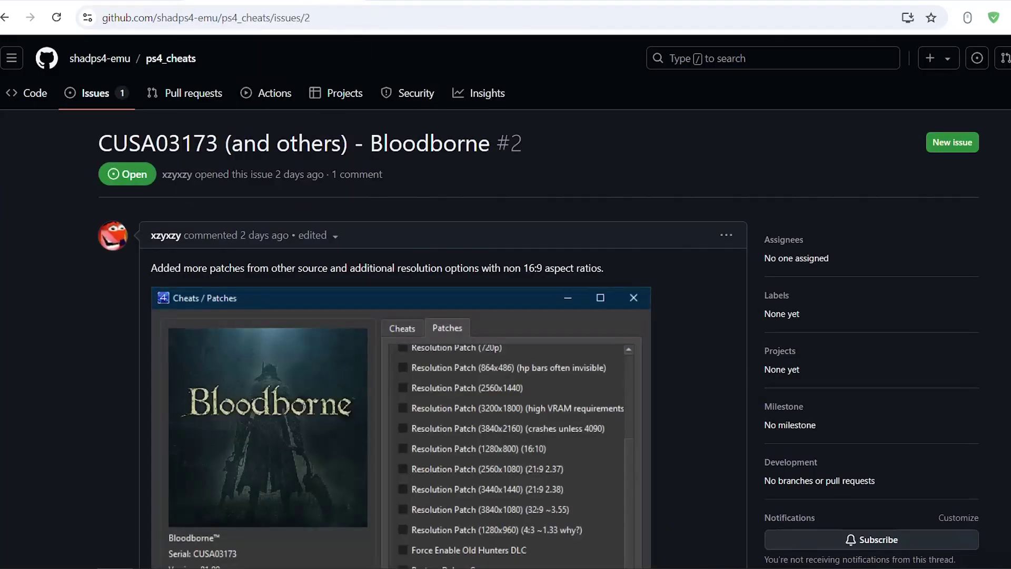
Step: Download the Bloodborne-Orbis.zip attachment from the issue using IDM
scroll(32, 273, down, 5)
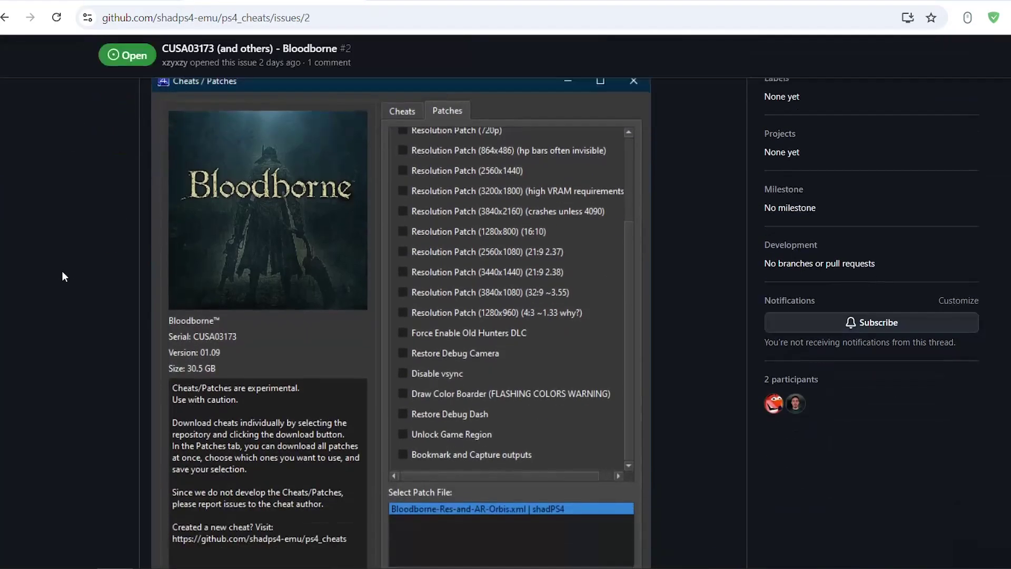
scroll(62, 277, down, 3)
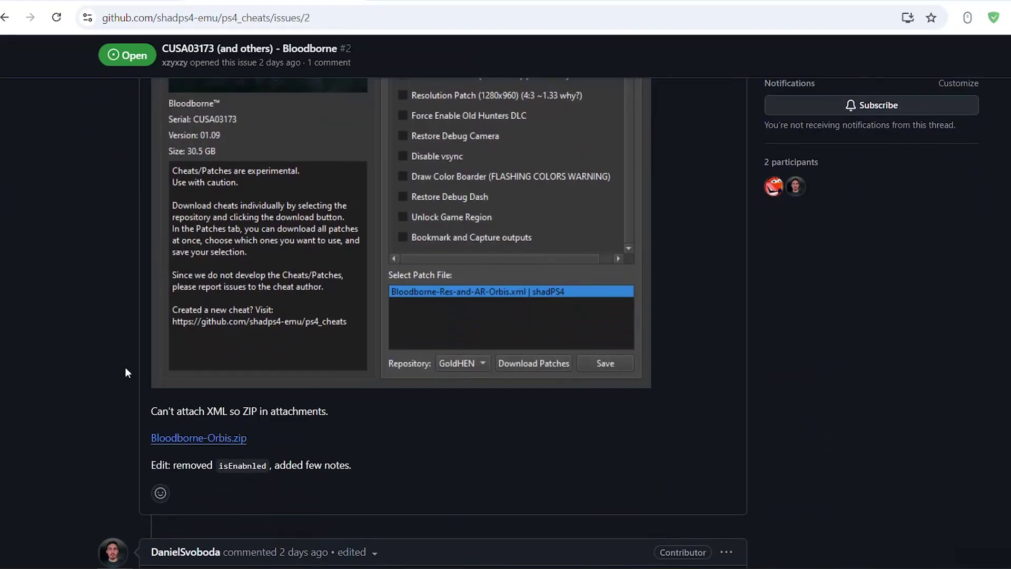
right_click(215, 443)
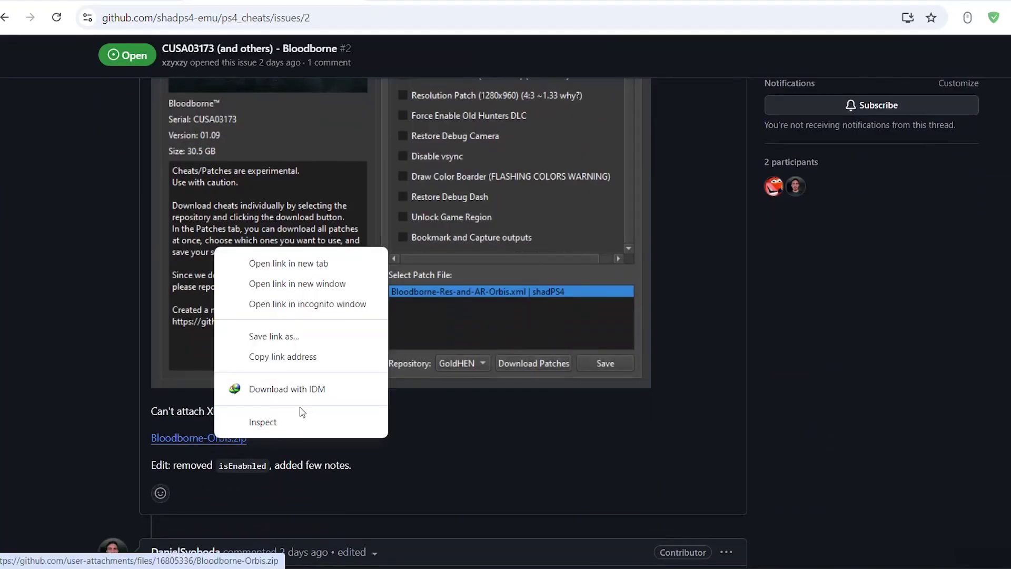
click(287, 388)
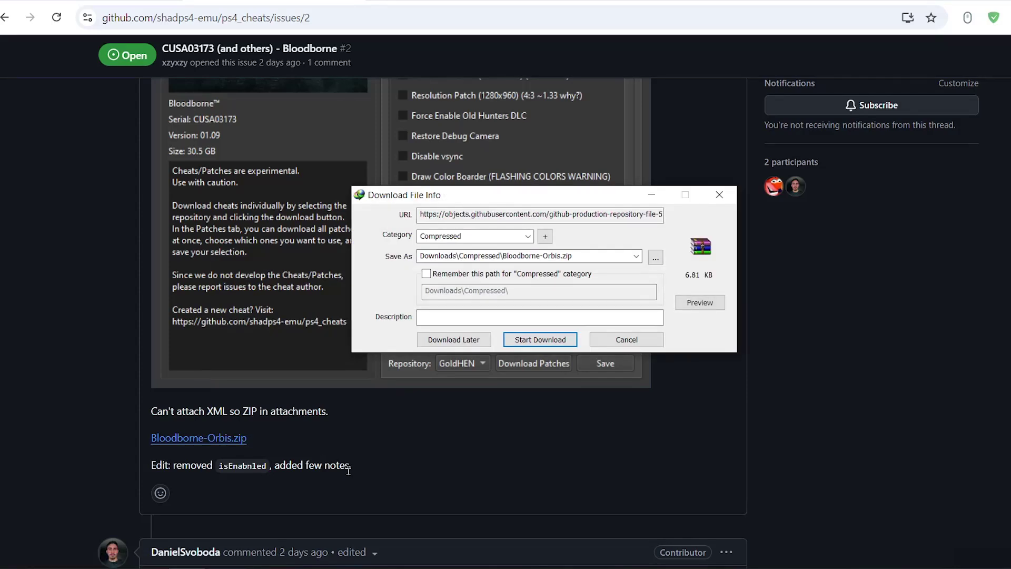
click(526, 339)
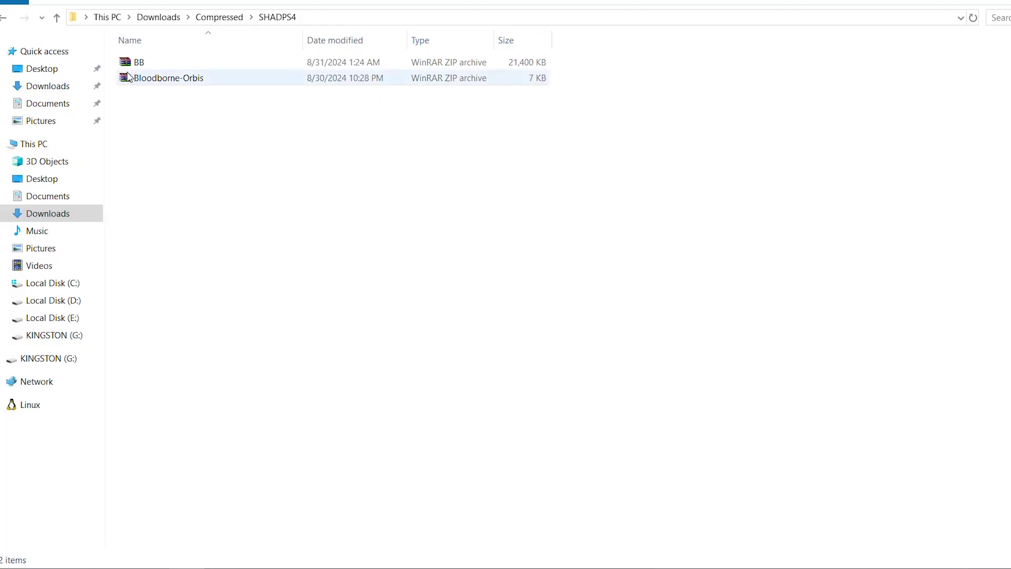
Step: Extract the BB archive into the SHADPS4 folder and launch shadPS4.exe
click(144, 64)
right_click(158, 66)
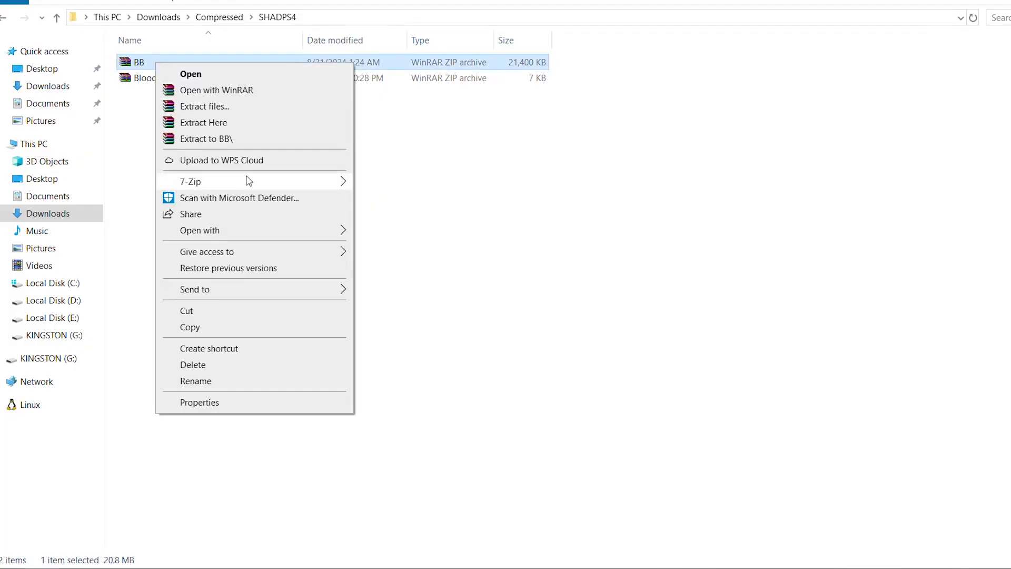
click(224, 136)
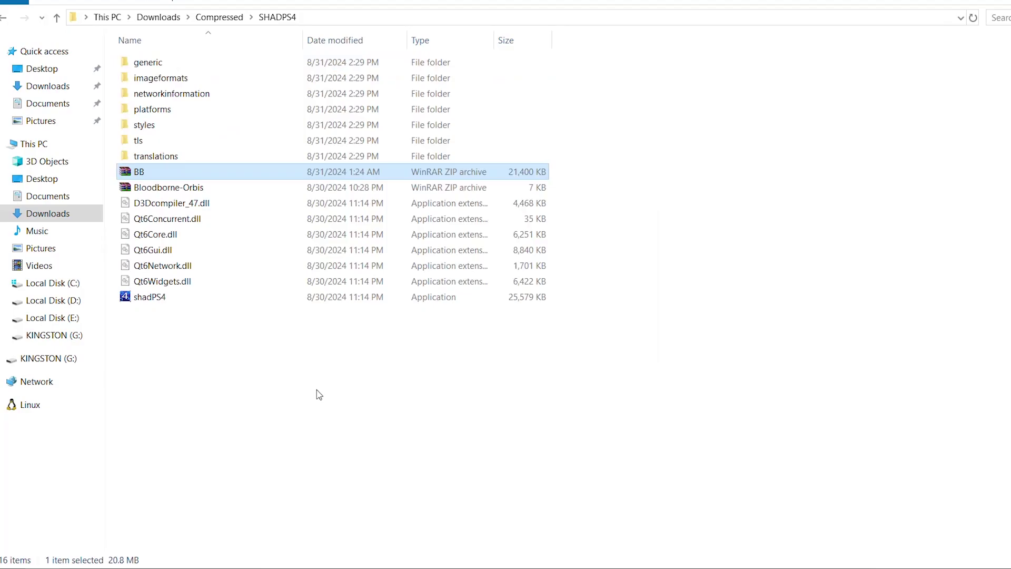
click(164, 299)
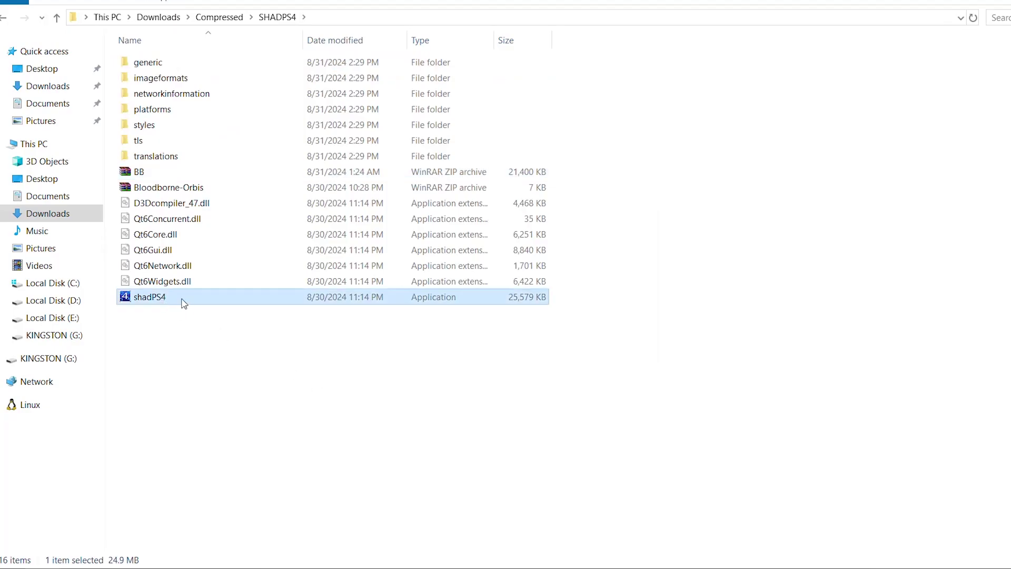
double_click(183, 300)
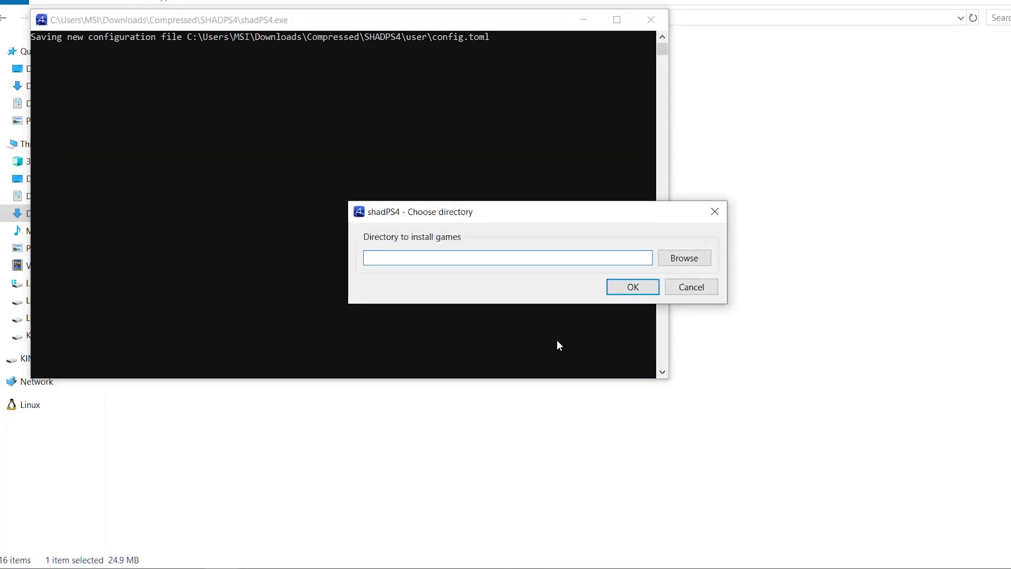
Step: Set the games install directory to E:\PS4 Games
text(E:\PS4 Games)
click(630, 288)
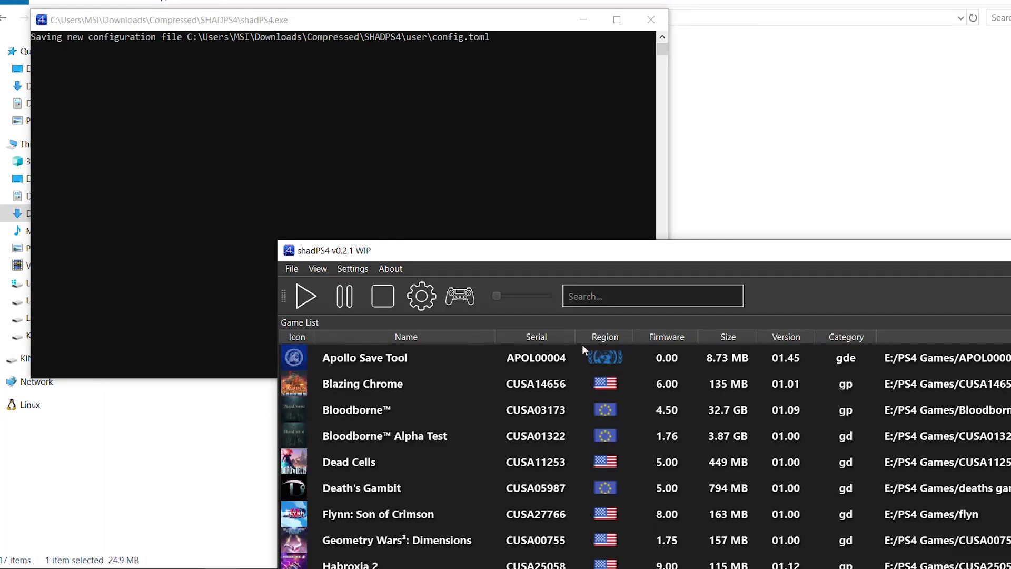
drag(549, 258, 528, 23)
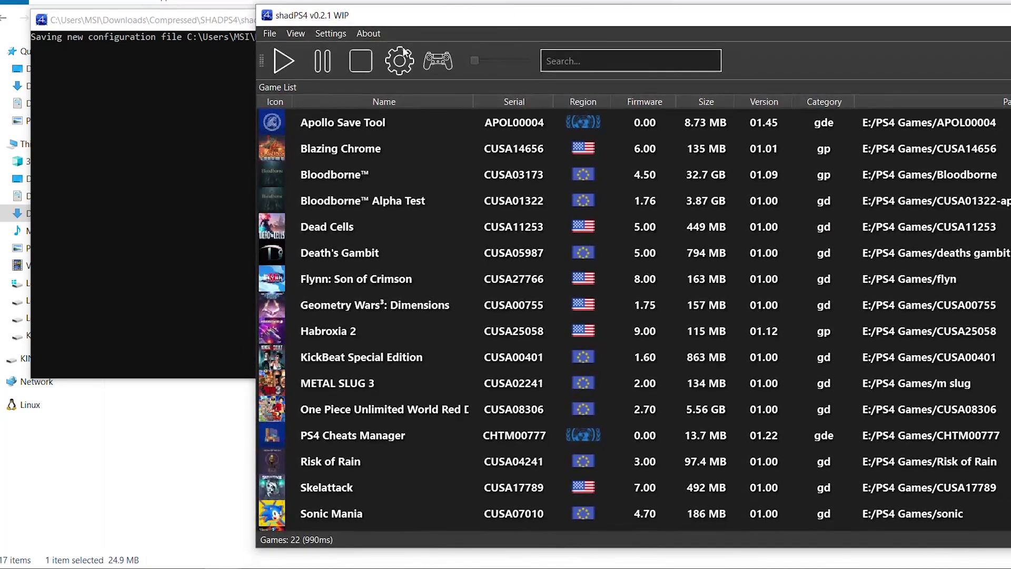
Step: In the emulator settings, set Log Type to sync and save
click(316, 31)
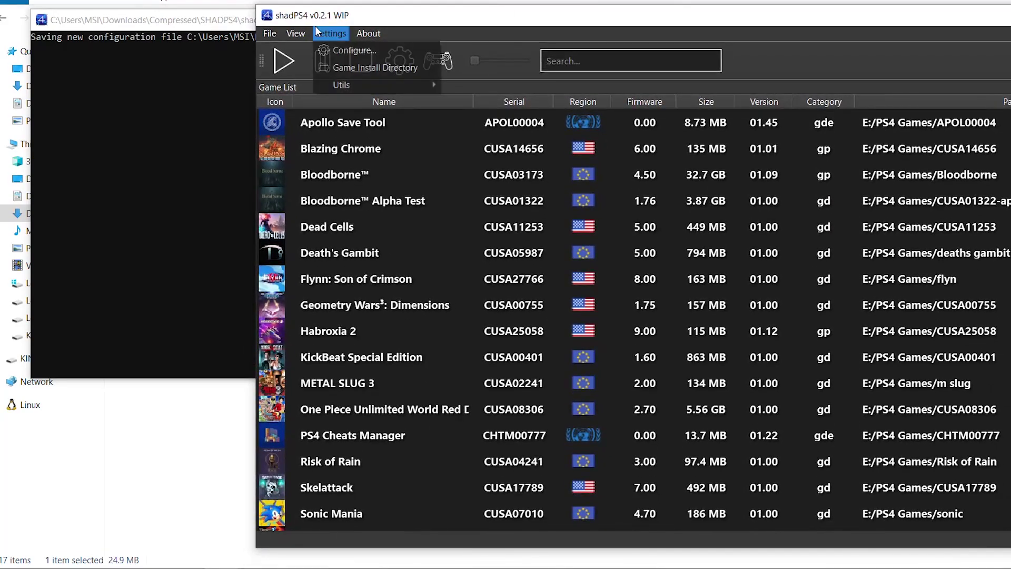
click(340, 50)
click(890, 209)
click(865, 230)
click(982, 441)
click(860, 437)
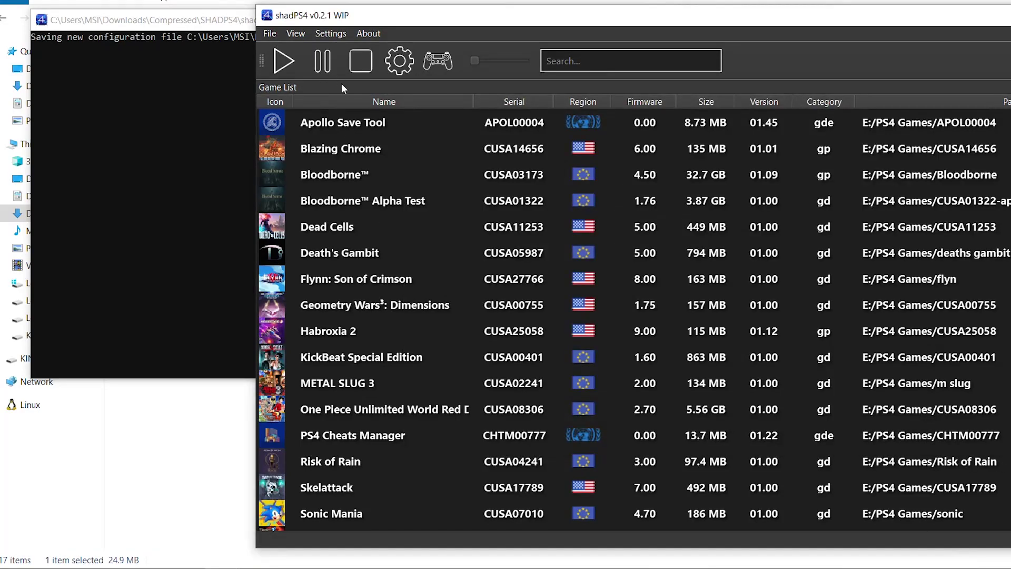
Step: Switch the game list to Grid View with enlarged cover thumbnails
click(305, 33)
mouse_move(339, 87)
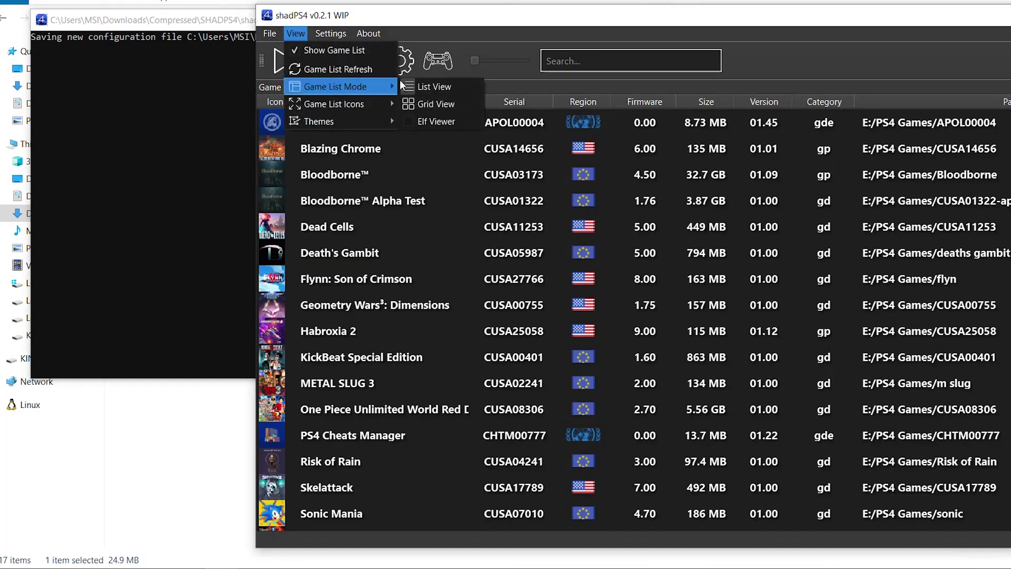
click(424, 103)
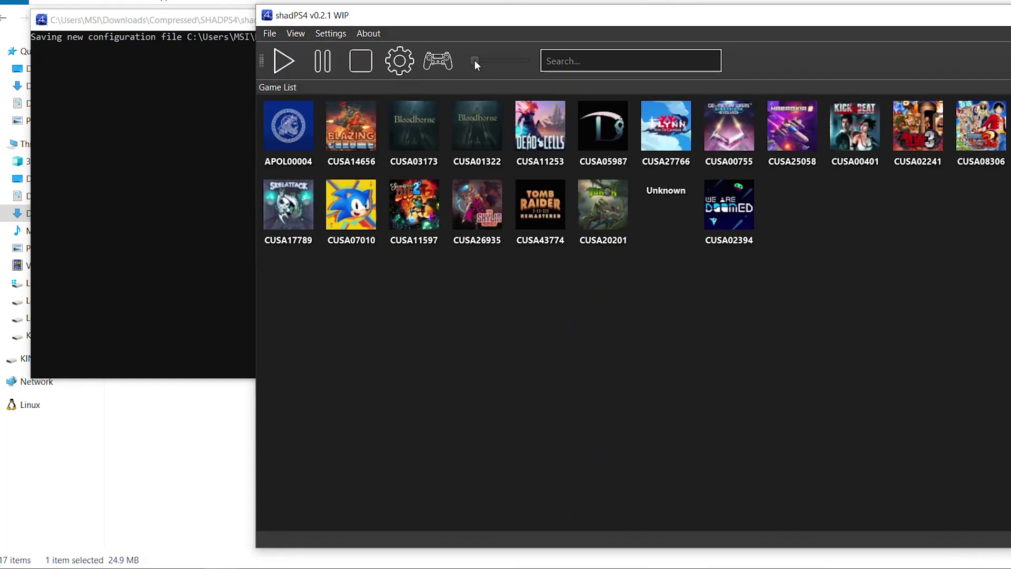
drag(475, 60, 495, 61)
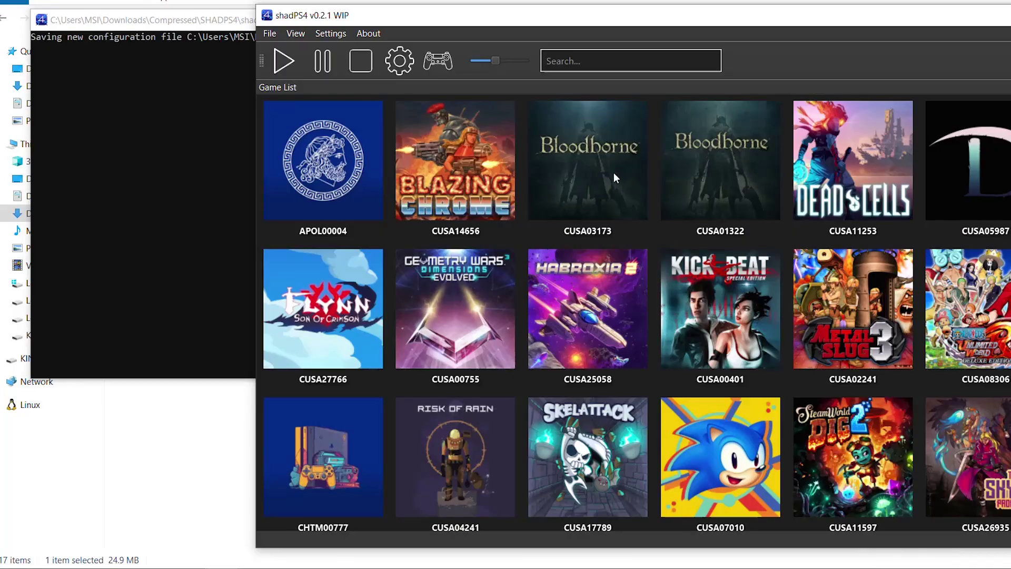
click(591, 159)
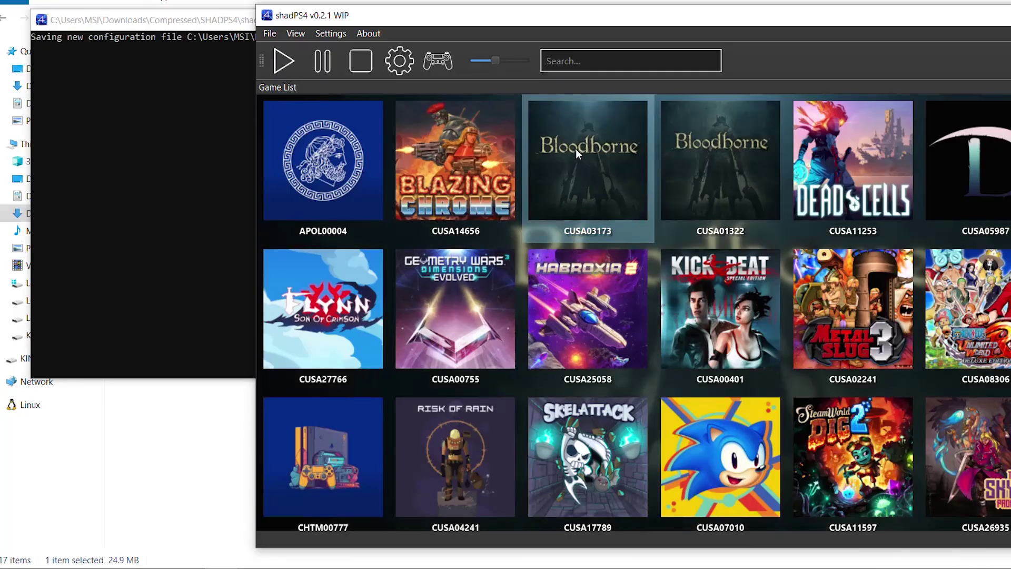
Step: Open Bloodborne's Cheats / Patches window and download its GoldHEN patches
right_click(569, 139)
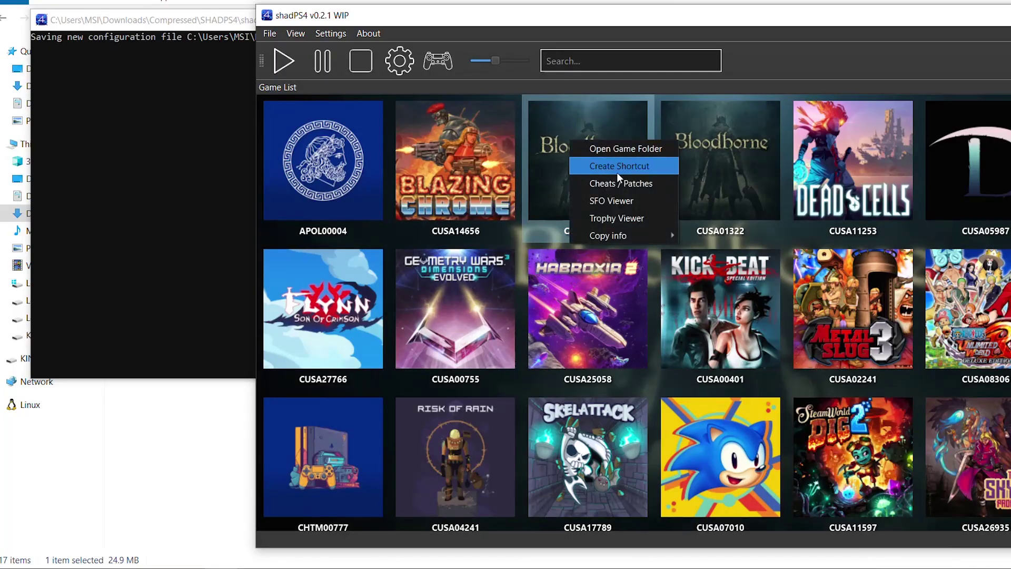
click(661, 182)
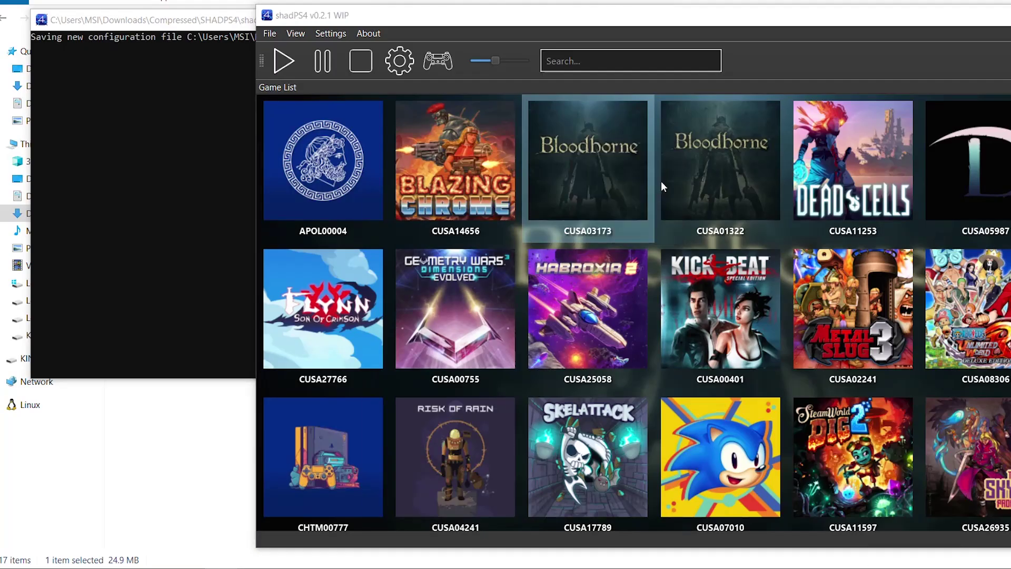
drag(589, 124, 573, 12)
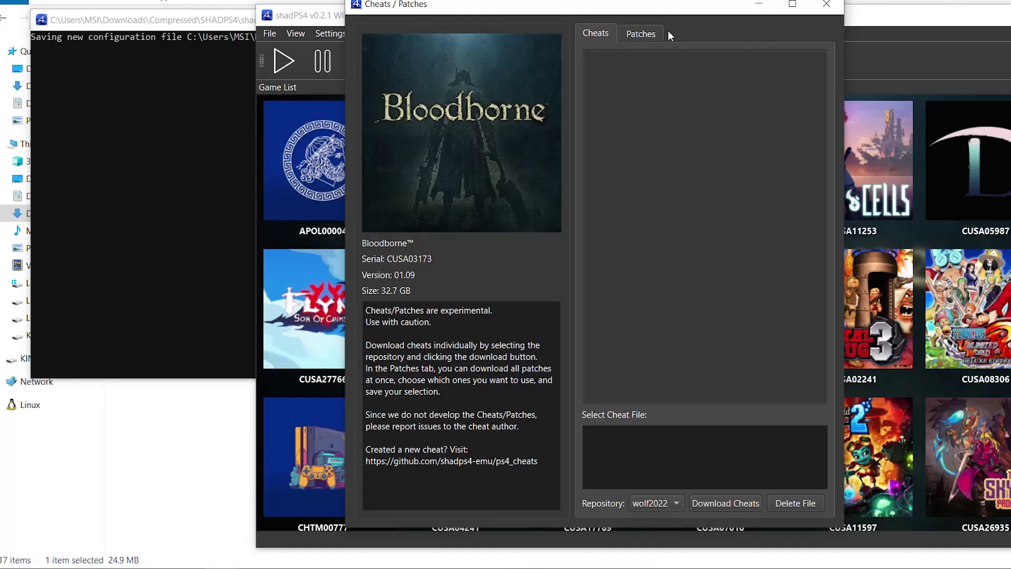
click(637, 37)
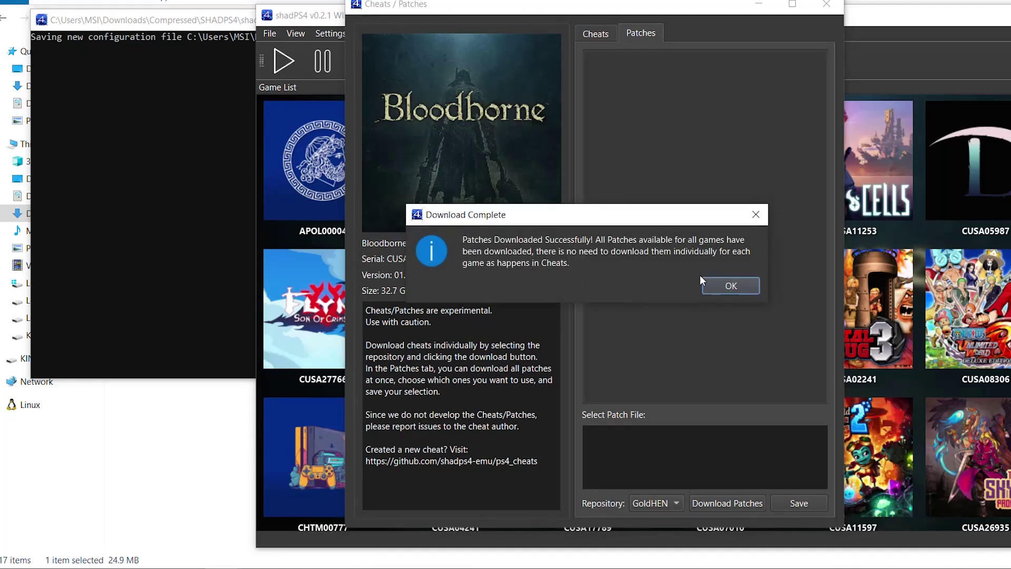
click(738, 285)
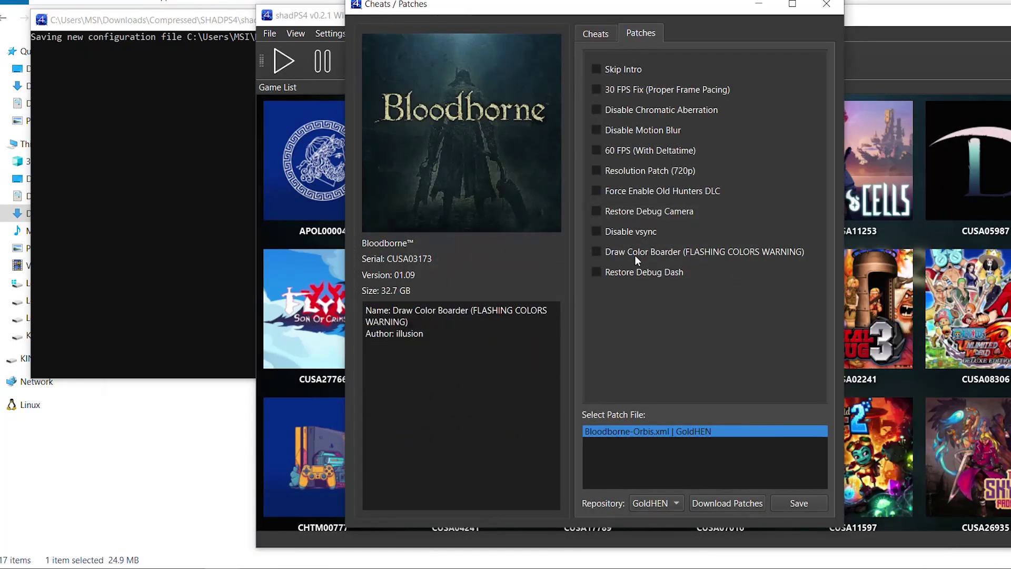
Step: Enable Skip Intro, Resolution Patch (720p), Disable vsync and Force Enable Old Hunters DLC, then save
click(627, 69)
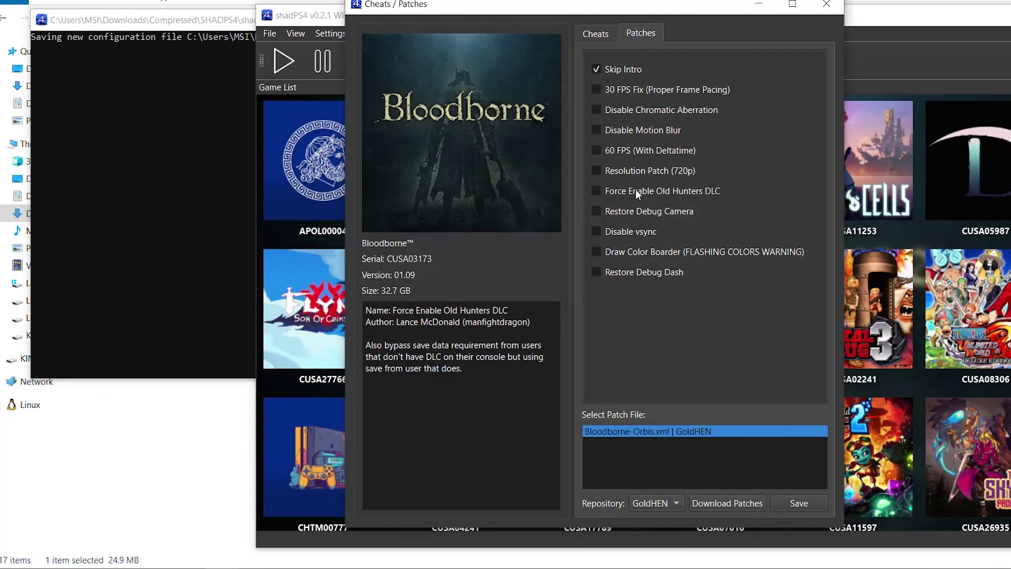
click(625, 167)
click(643, 232)
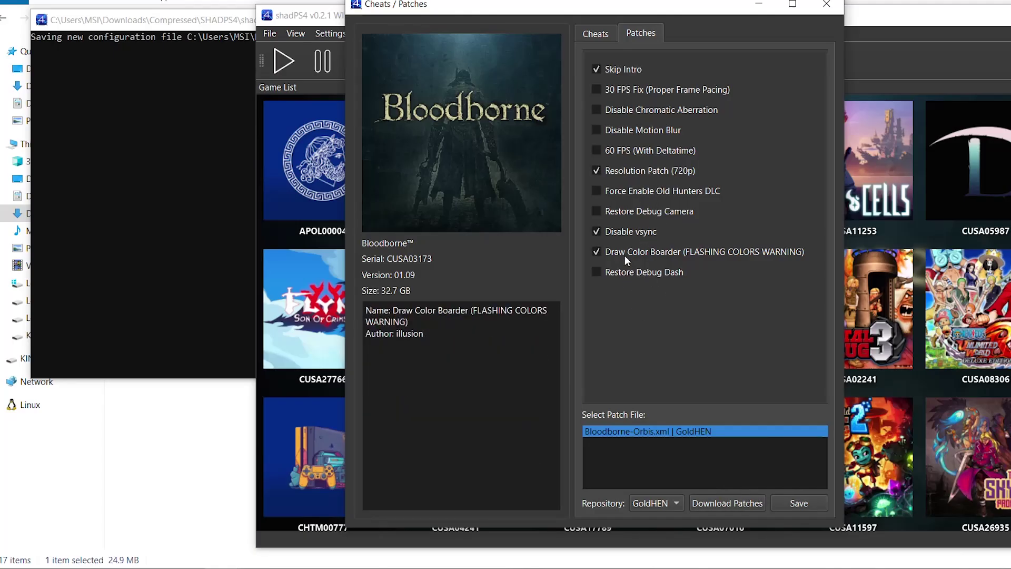
click(630, 192)
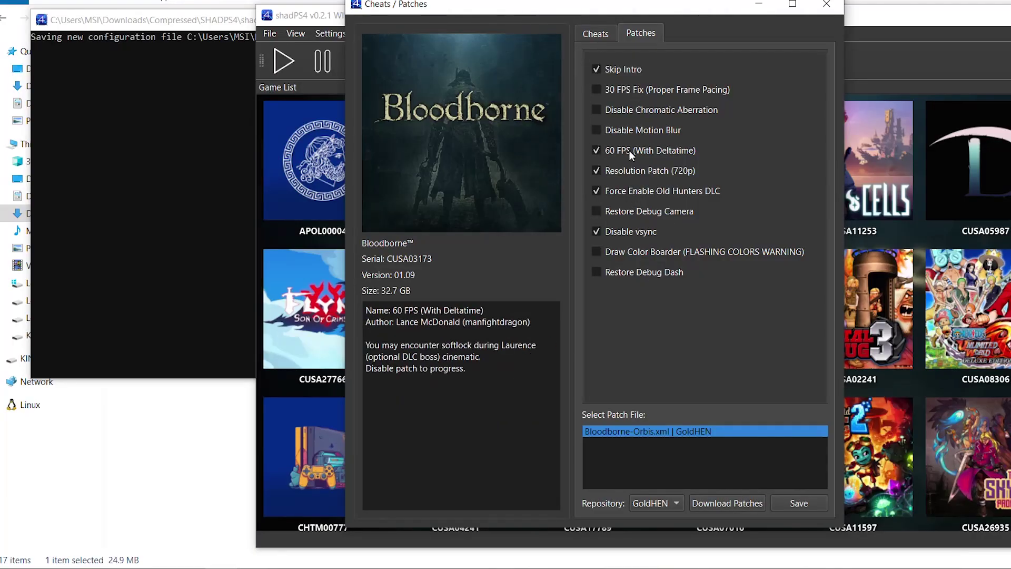
click(801, 500)
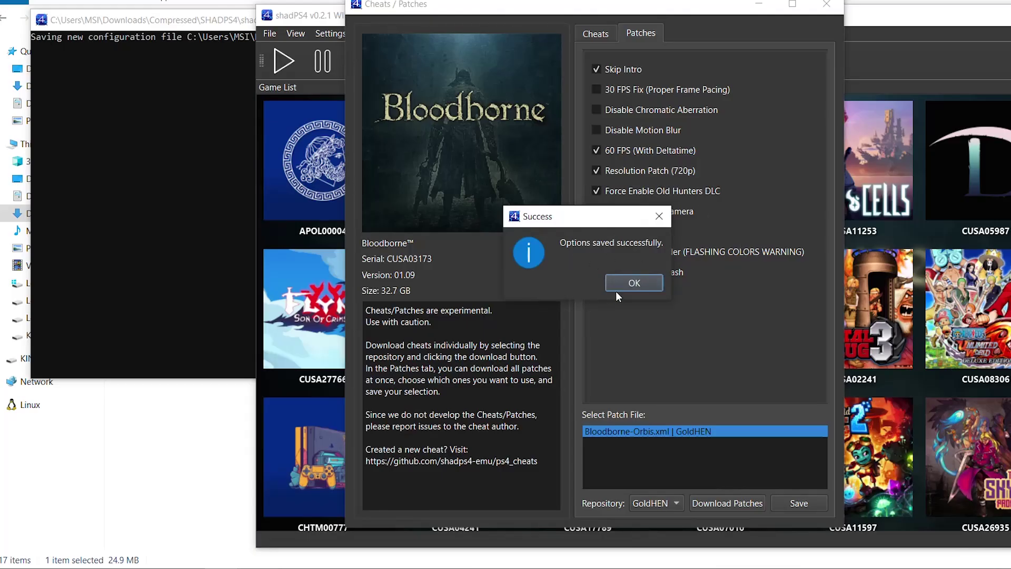
click(617, 289)
Step: Uncheck every Bloodborne patch and save the options with nothing enabled
click(610, 70)
click(614, 156)
click(614, 171)
click(616, 191)
click(622, 231)
click(793, 509)
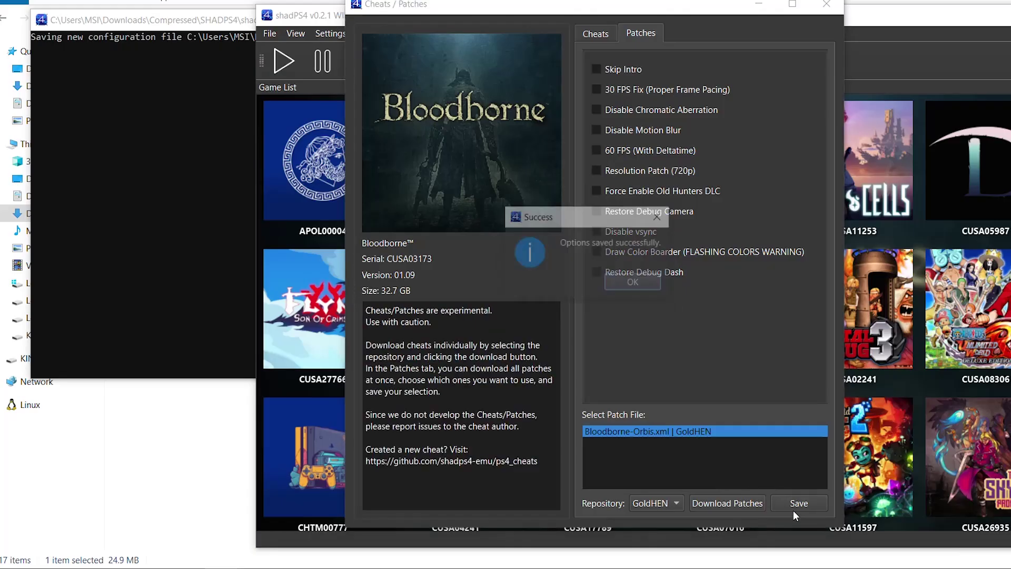
click(636, 284)
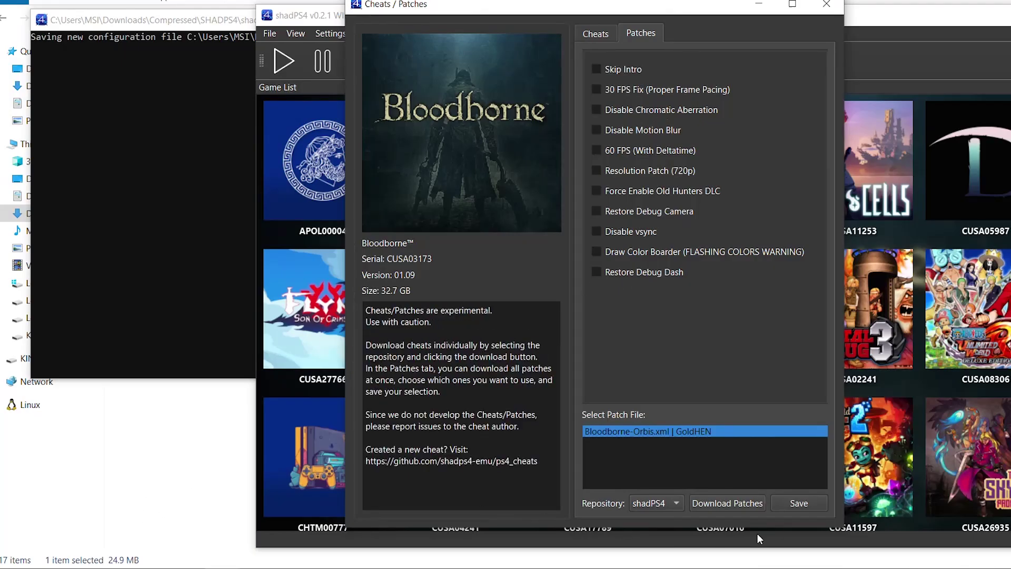
Step: Download patches from the shadPS4 repository and return to the SHADPS4 Explorer window
click(726, 503)
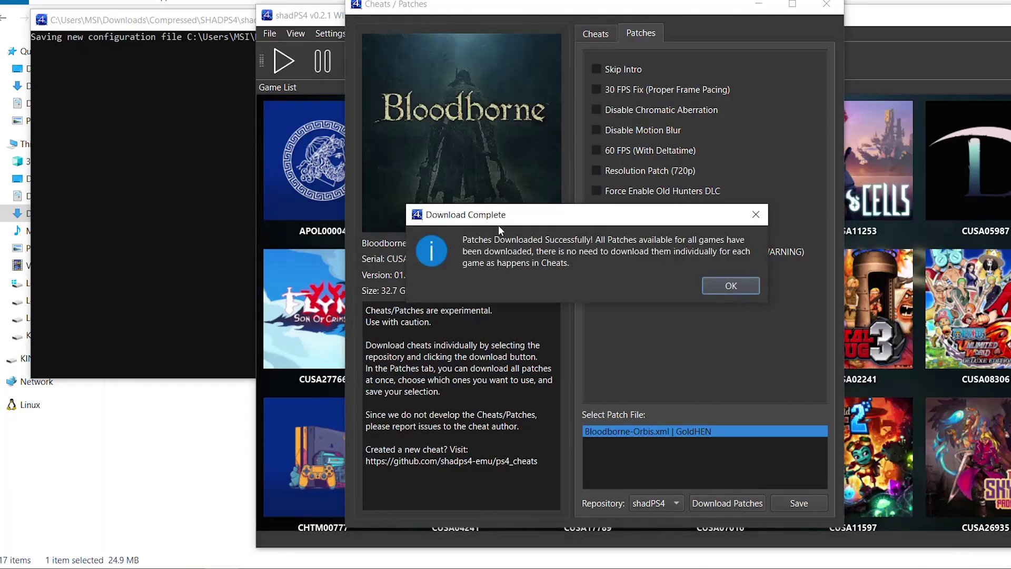
click(731, 286)
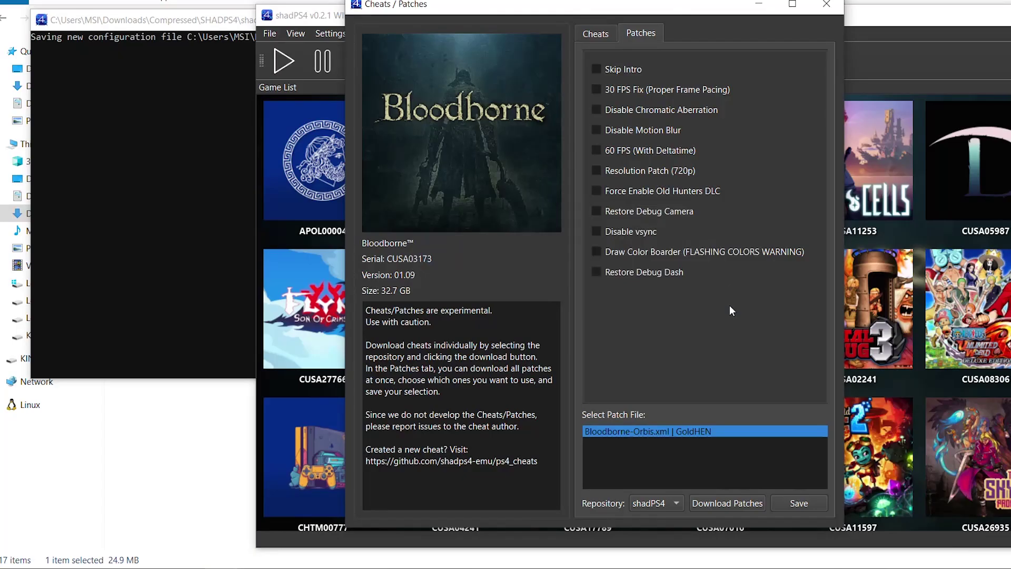
click(206, 455)
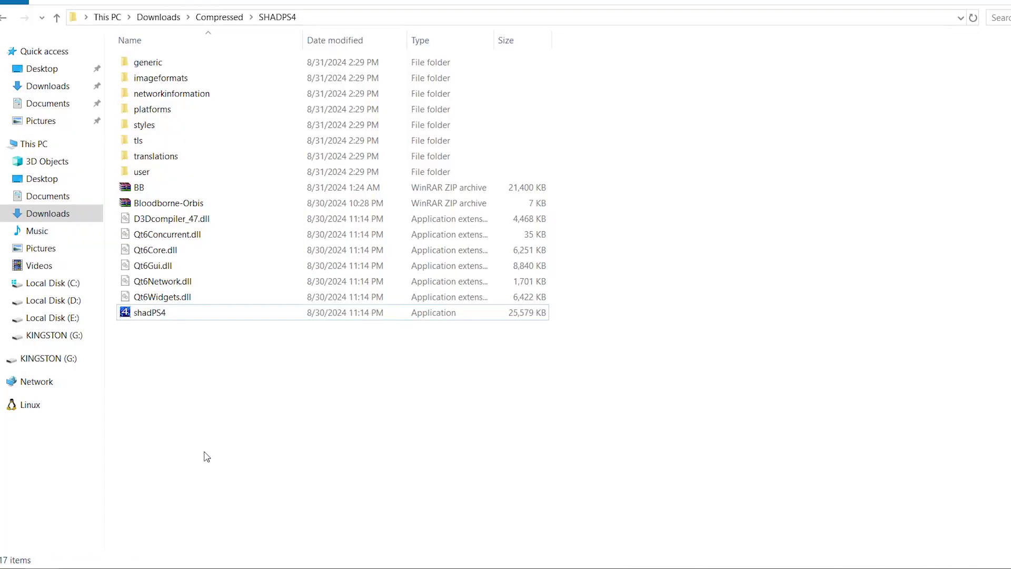
Step: Navigate into the user\patches\shadPS4 folder
click(207, 210)
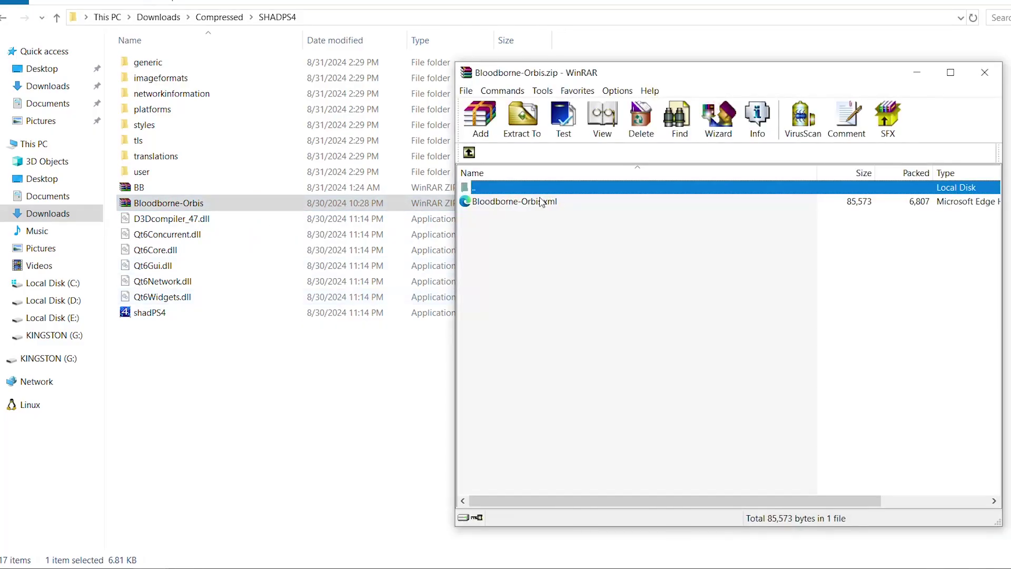
click(158, 174)
double_click(163, 174)
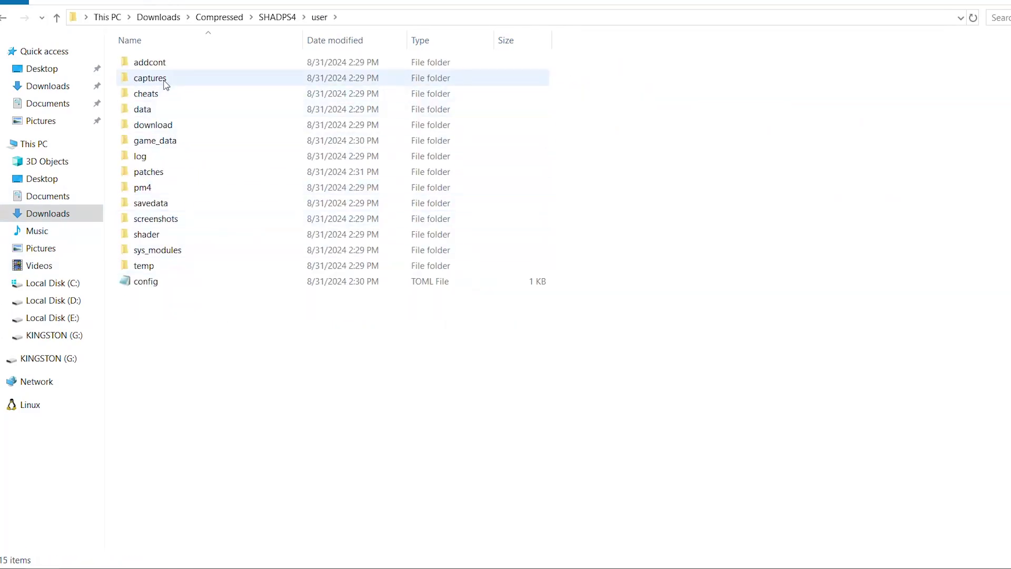
click(170, 172)
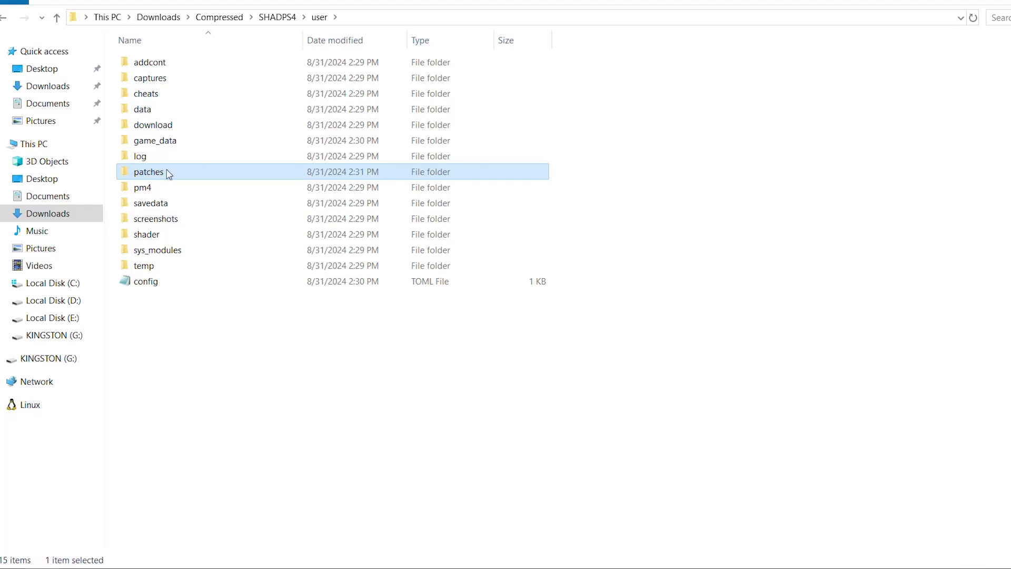
double_click(191, 175)
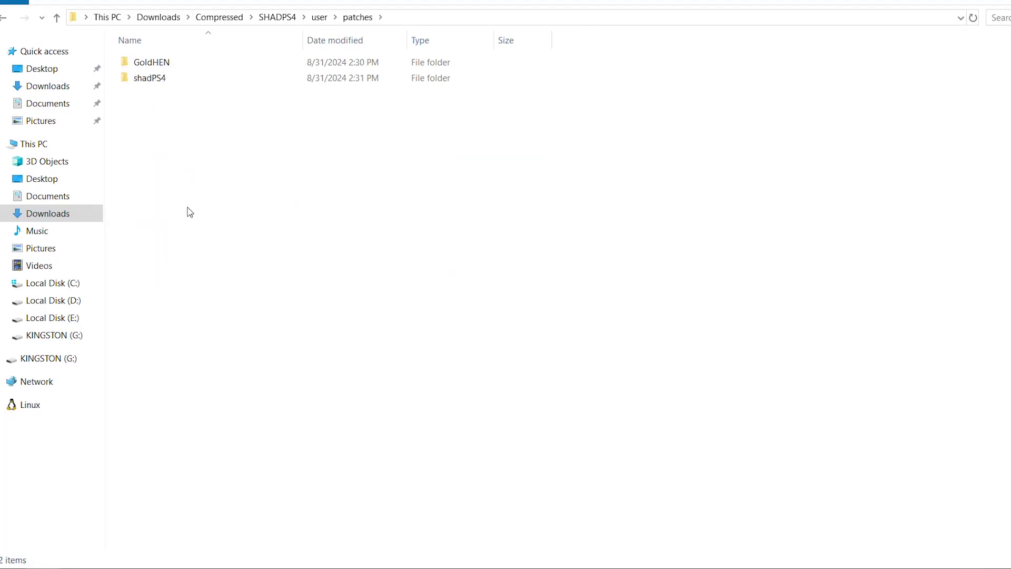
click(157, 81)
double_click(182, 83)
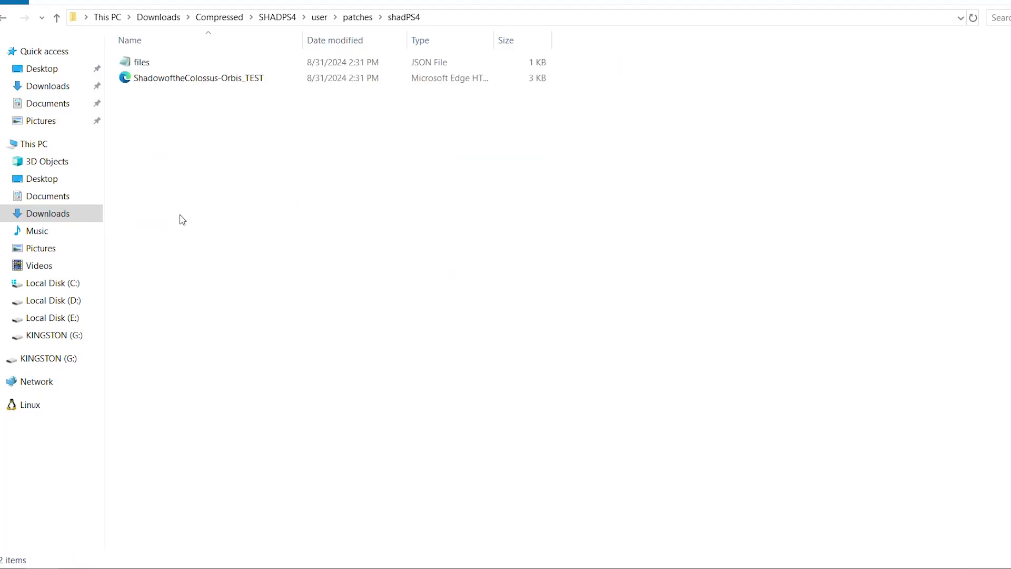
Step: Copy Bloodborne-Orbis.xml from the archive into that folder and relaunch shadPS4.exe
mouse_move(151, 568)
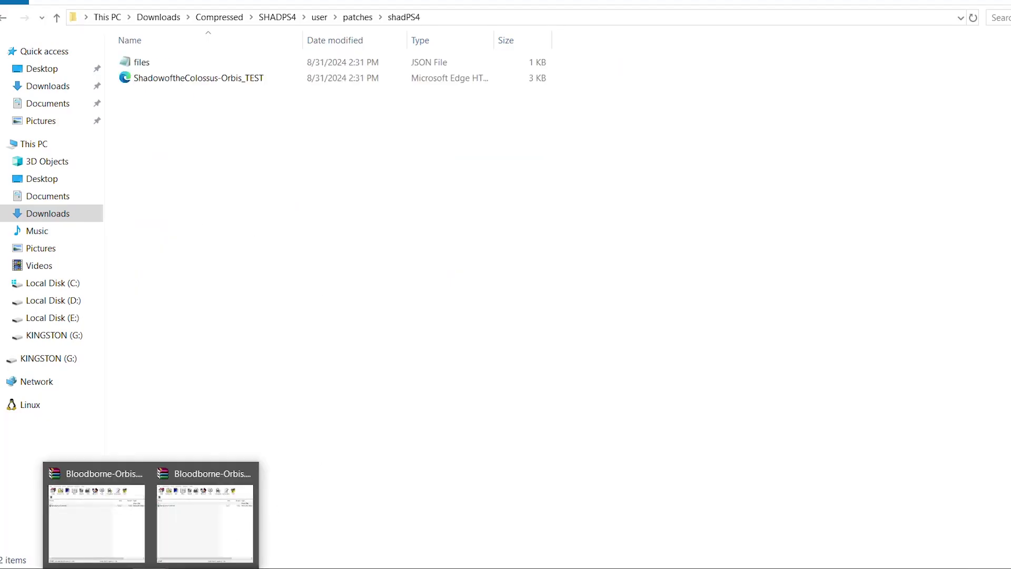
click(206, 539)
drag(484, 203, 229, 125)
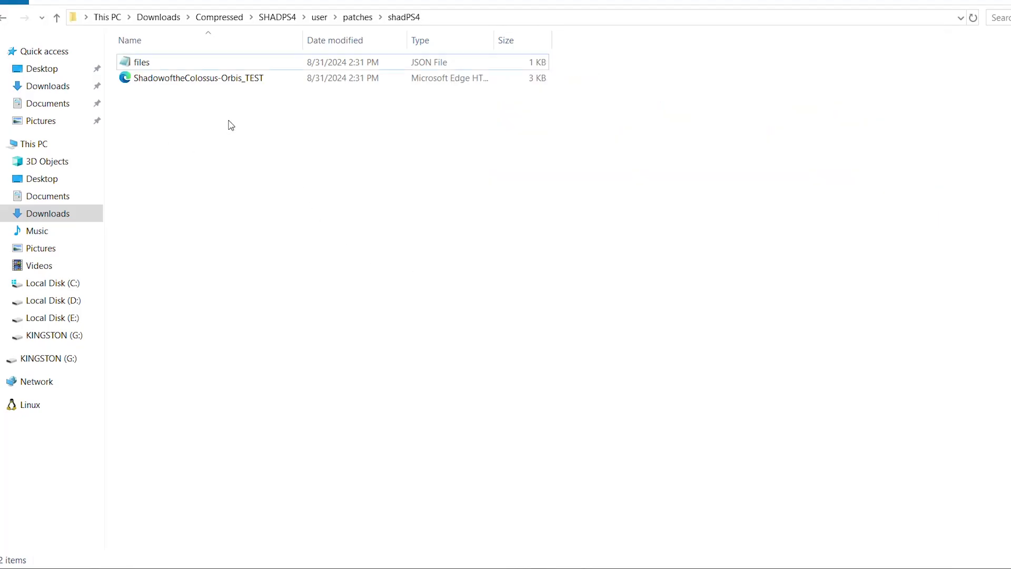
click(271, 16)
double_click(191, 318)
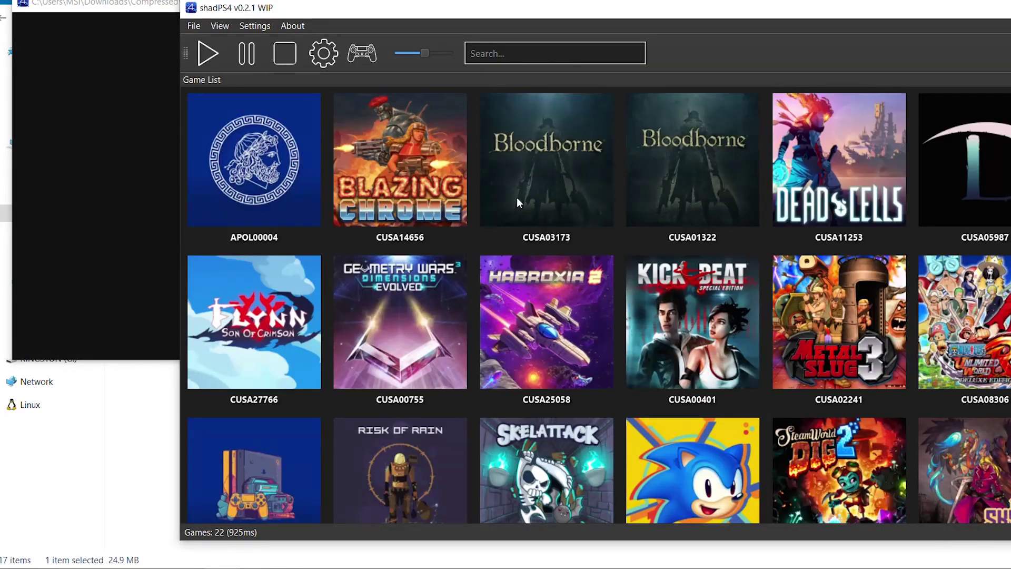
Step: In Bloodborne's Cheats / Patches window, download the patches from the shadPS4 repository
click(537, 182)
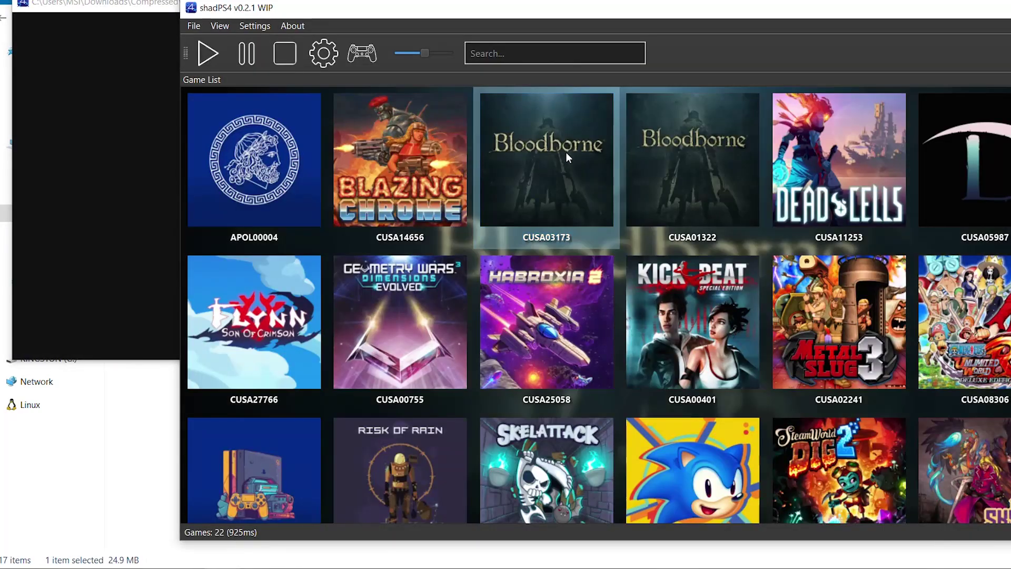
right_click(548, 151)
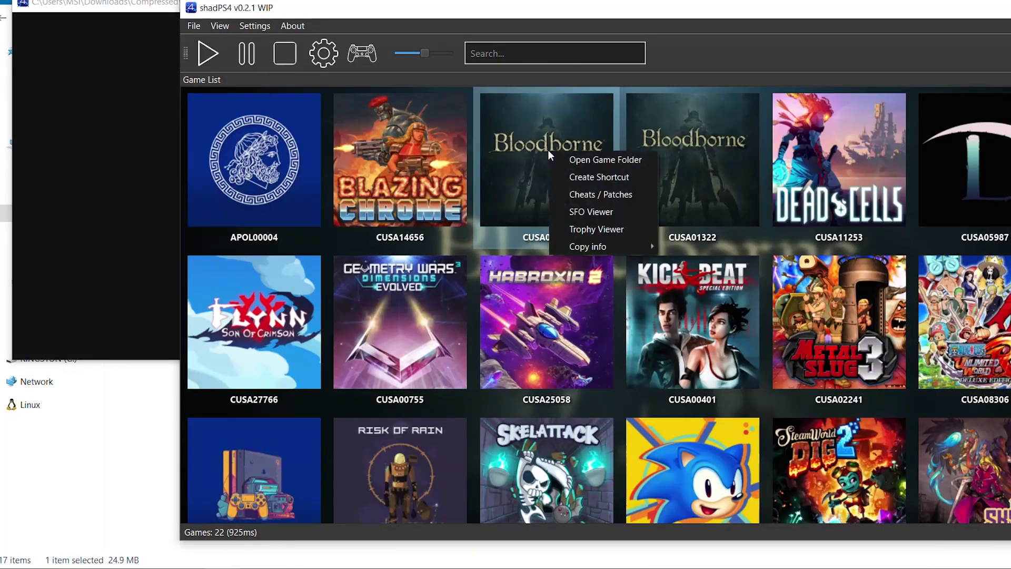
click(607, 199)
click(661, 147)
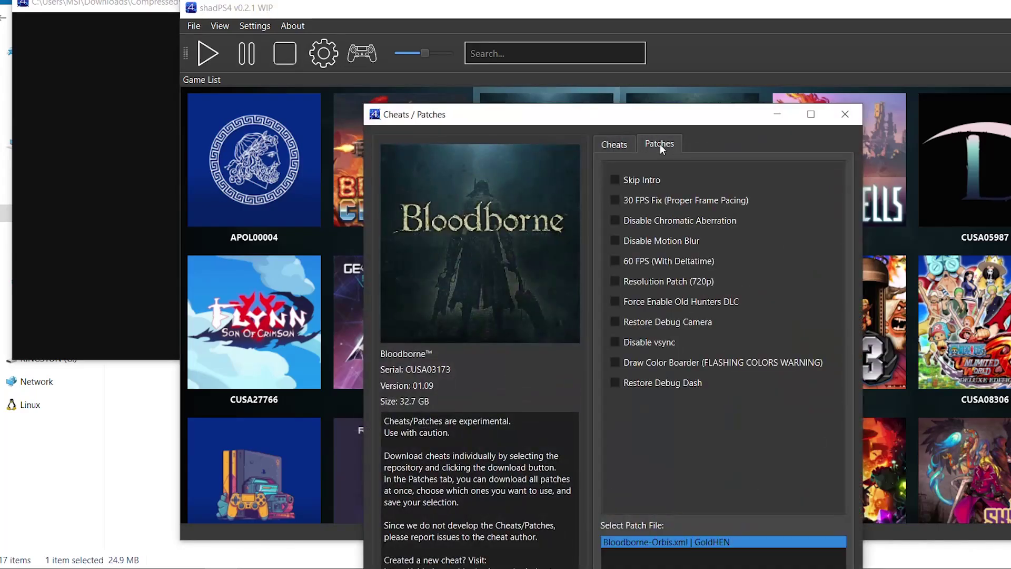
drag(654, 112, 620, 1)
click(650, 501)
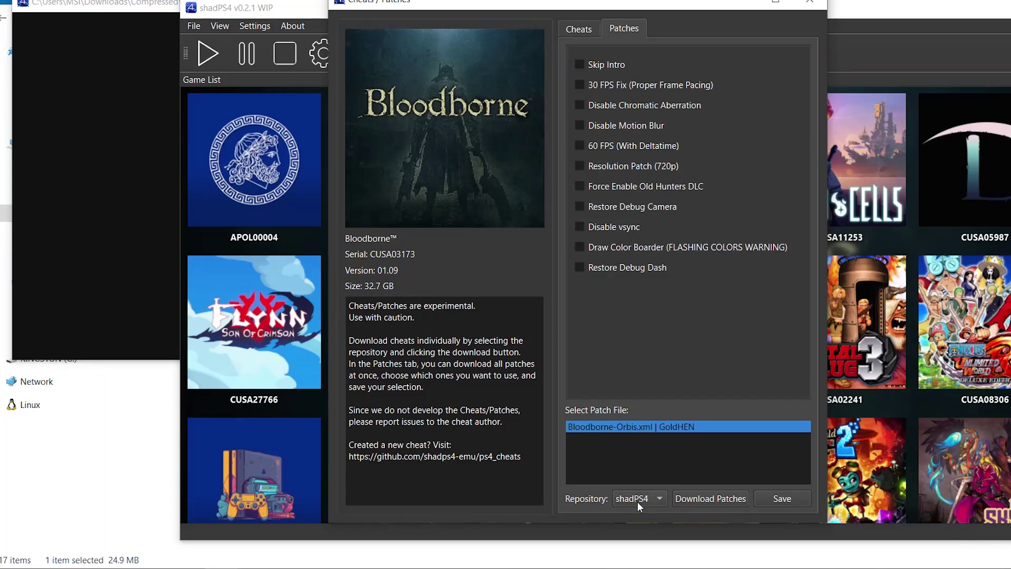
click(700, 497)
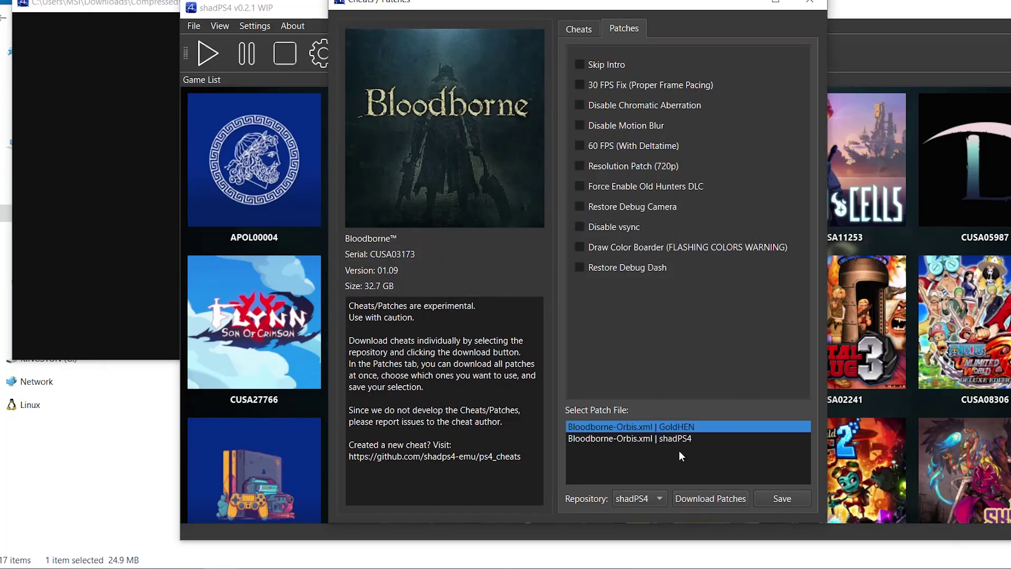
Step: Select the Bloodborne-Orbis.xml | shadPS4 file and tick Resolution Patch (2560x1080) (21:9 2.37)
click(644, 438)
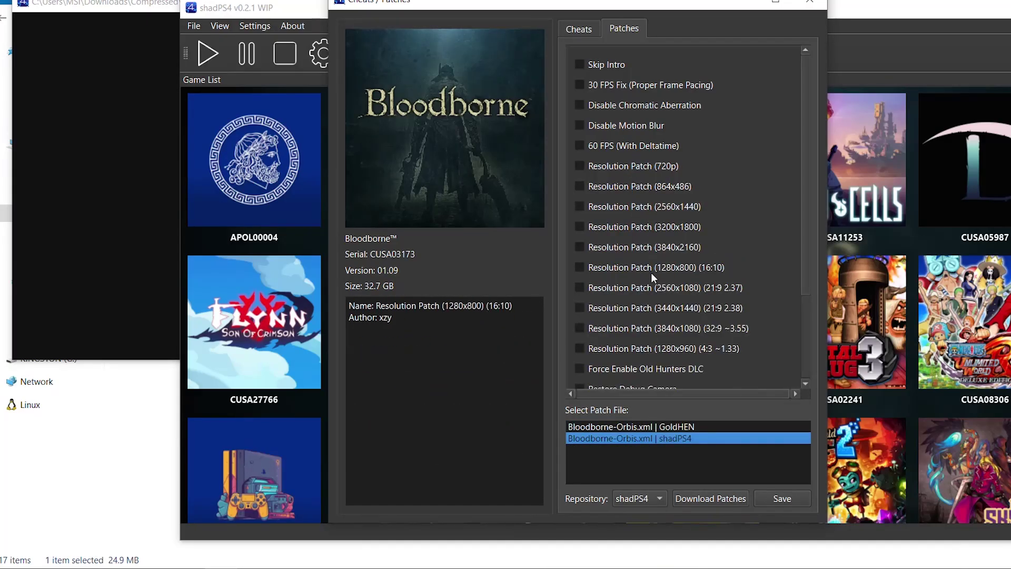
scroll(677, 200, down, 2)
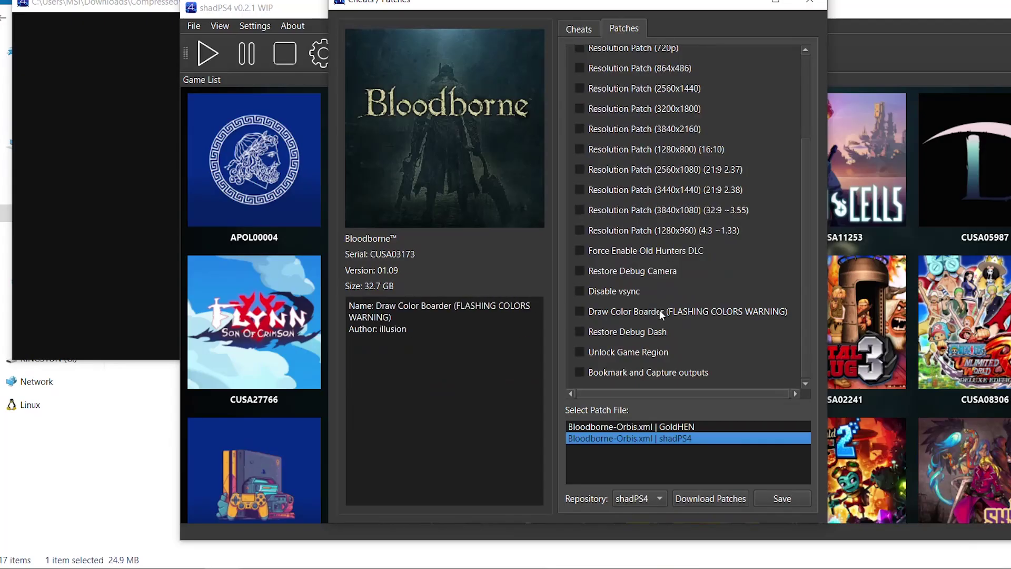
scroll(659, 309, up, 1)
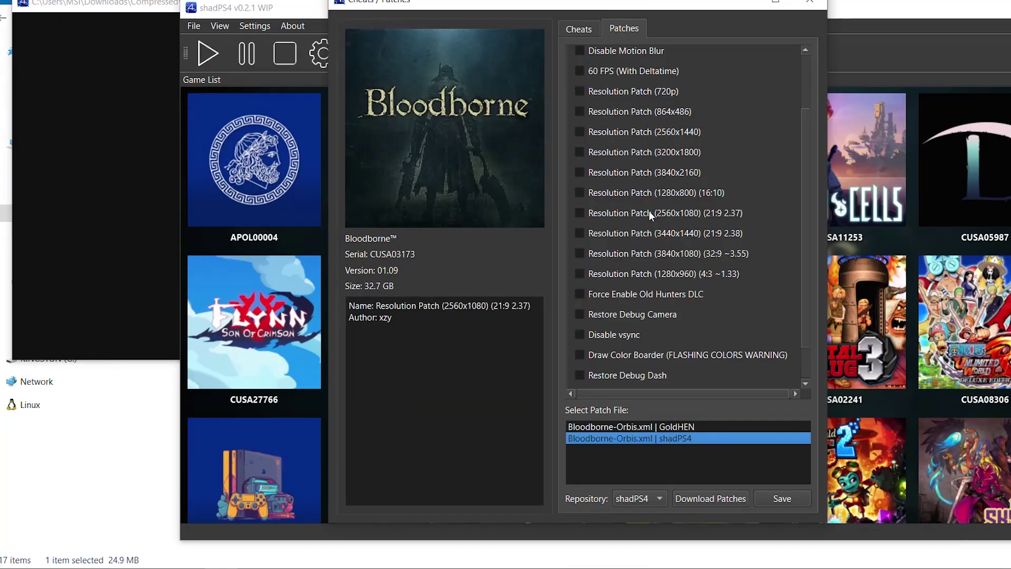
click(579, 215)
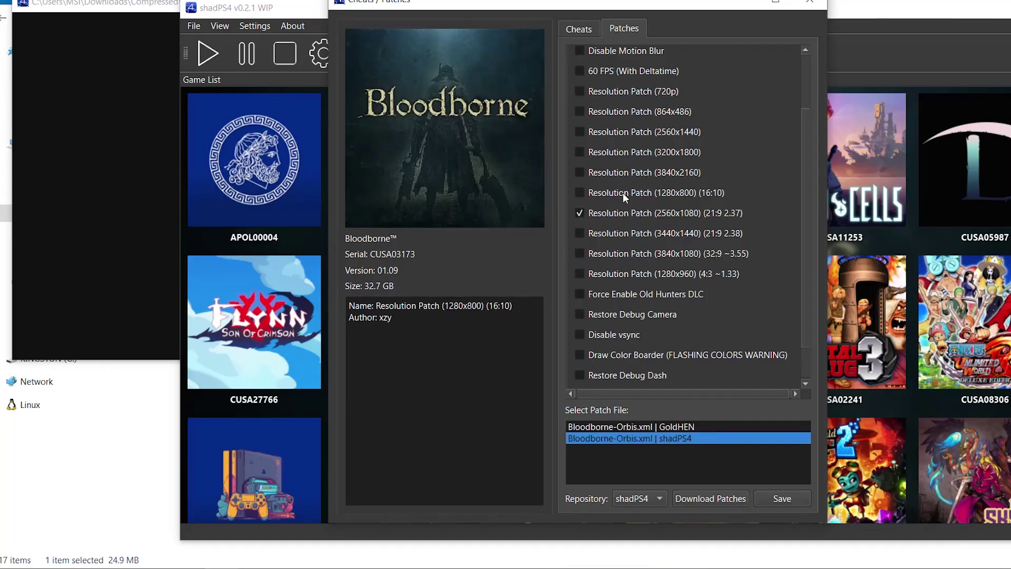
scroll(618, 213, up, 1)
Step: Enable Disable Motion Blur and save the patch options
click(580, 94)
scroll(621, 117, up, 1)
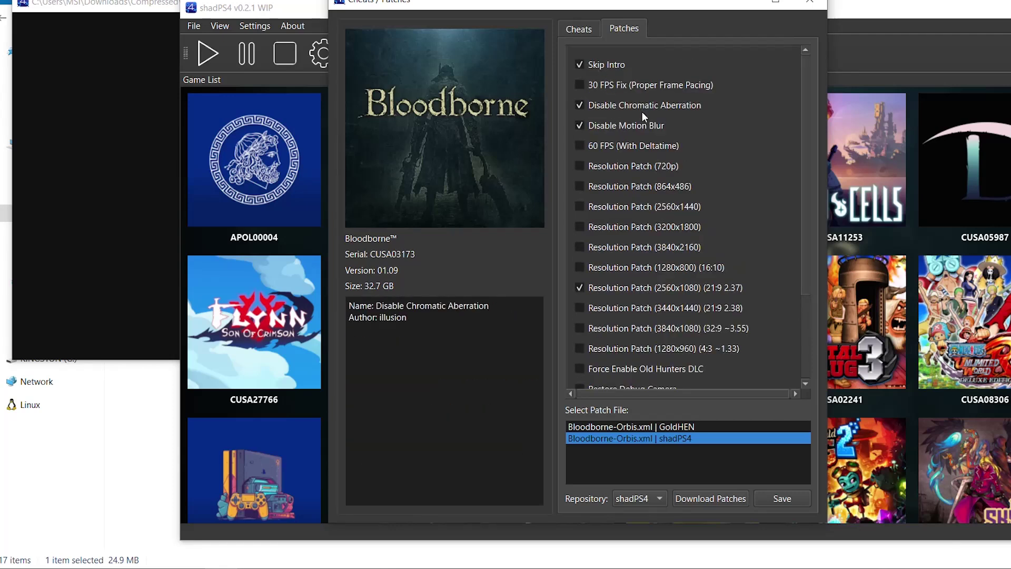
scroll(643, 112, down, 1)
click(779, 500)
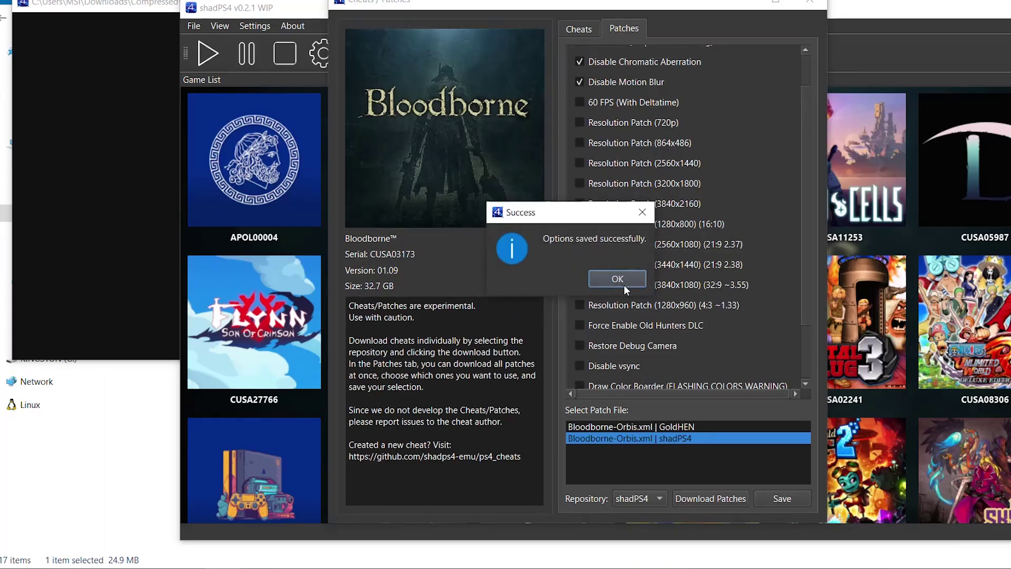
click(624, 285)
Step: Replace the 2560x1080 resolution patch with Resolution Patch (864x486) and save
click(593, 246)
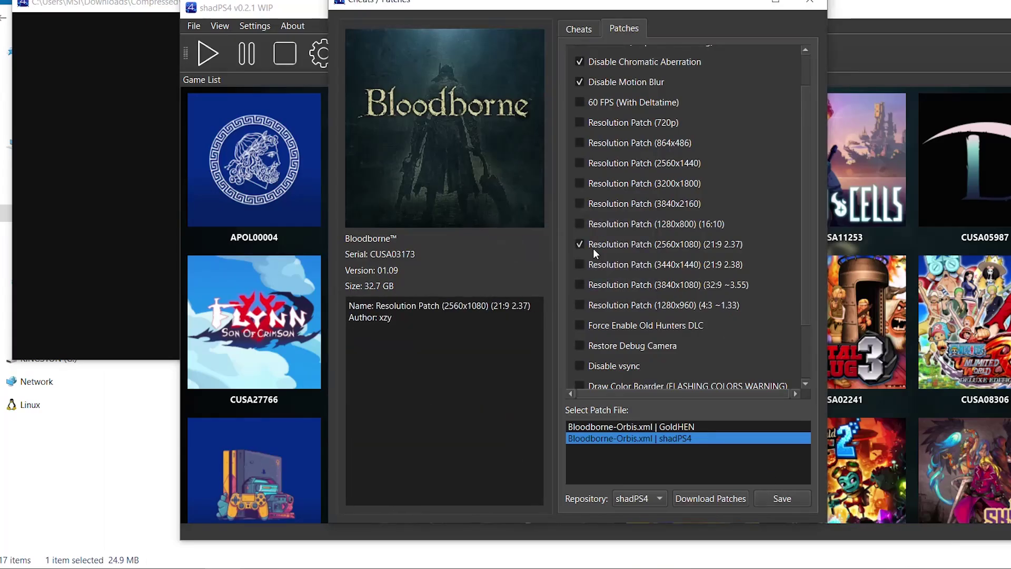
click(590, 247)
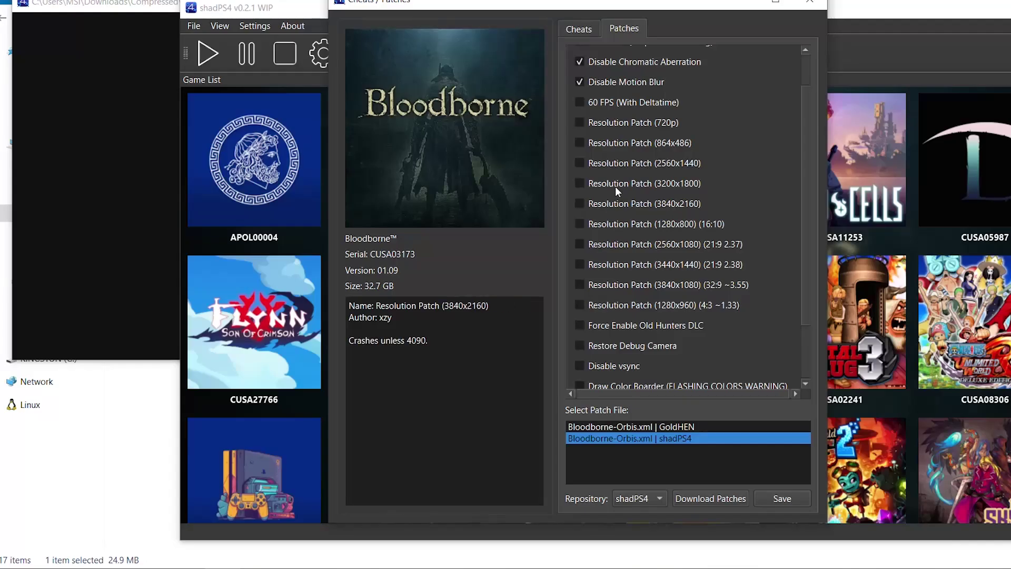
click(580, 142)
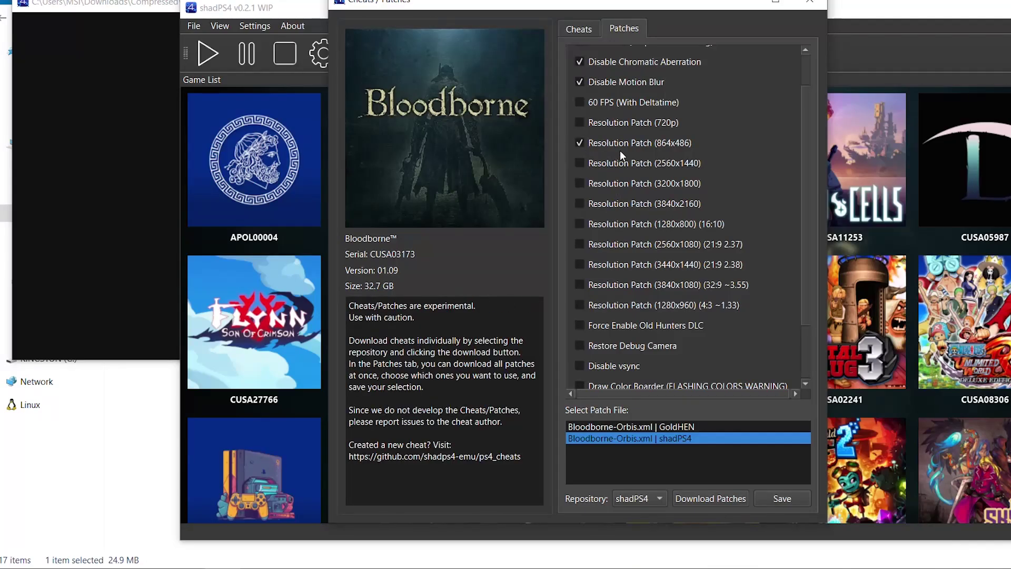
click(782, 497)
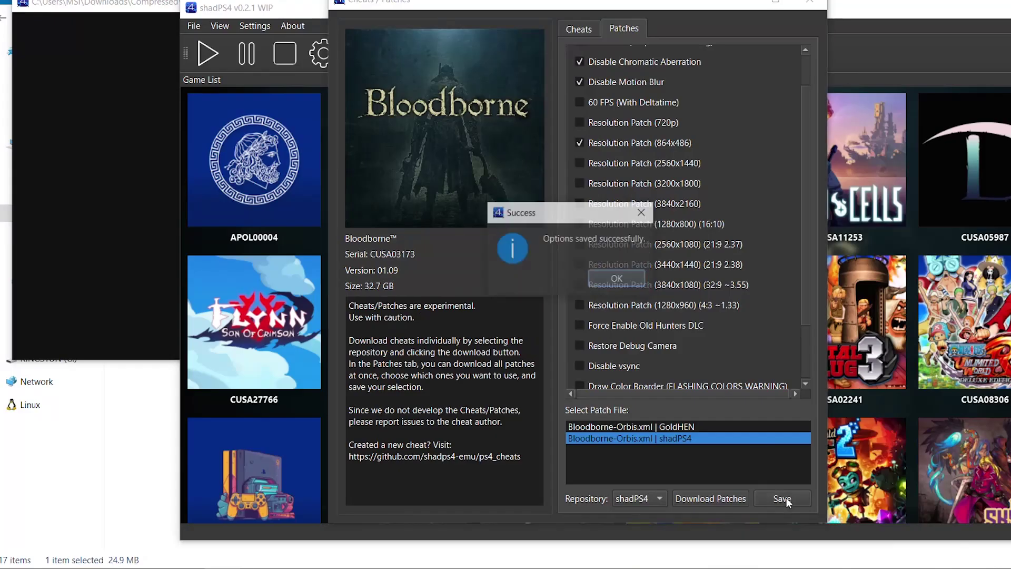
click(617, 276)
scroll(669, 185, down, 2)
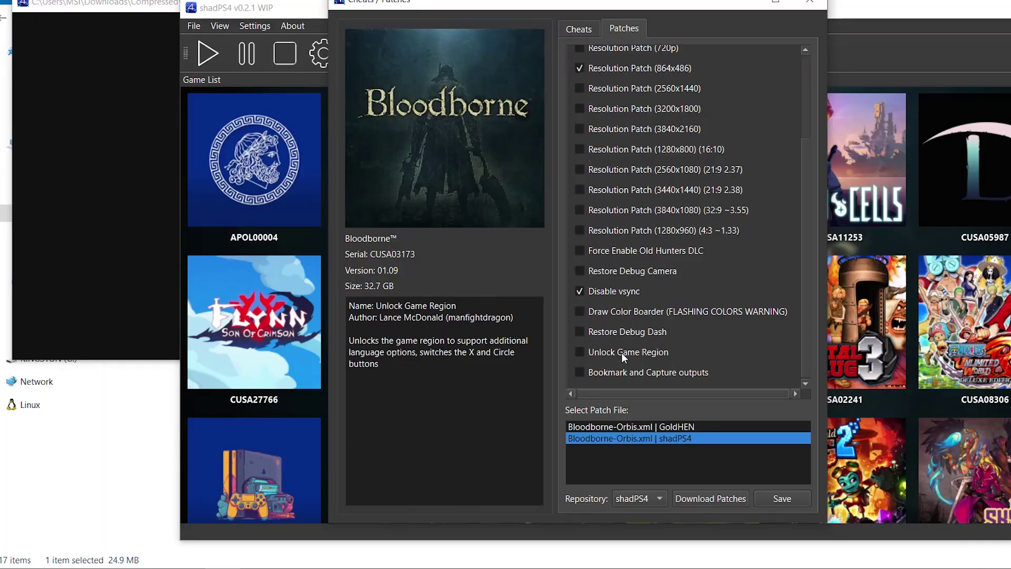
Step: Enable the Unlock Game Region and Force Enable Old Hunters DLC patches for Bloodborne
click(603, 355)
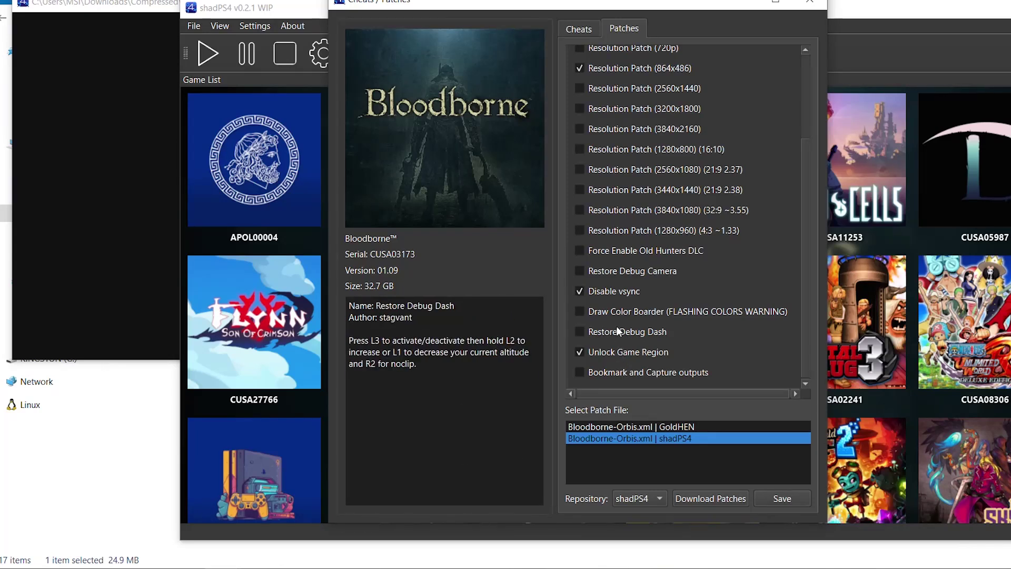
click(617, 254)
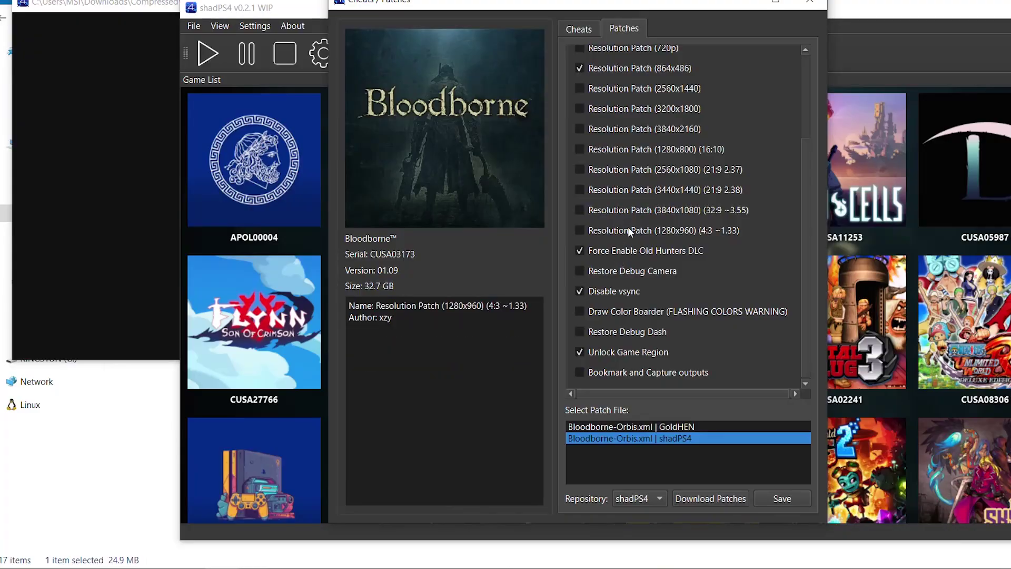
scroll(625, 172, up, 2)
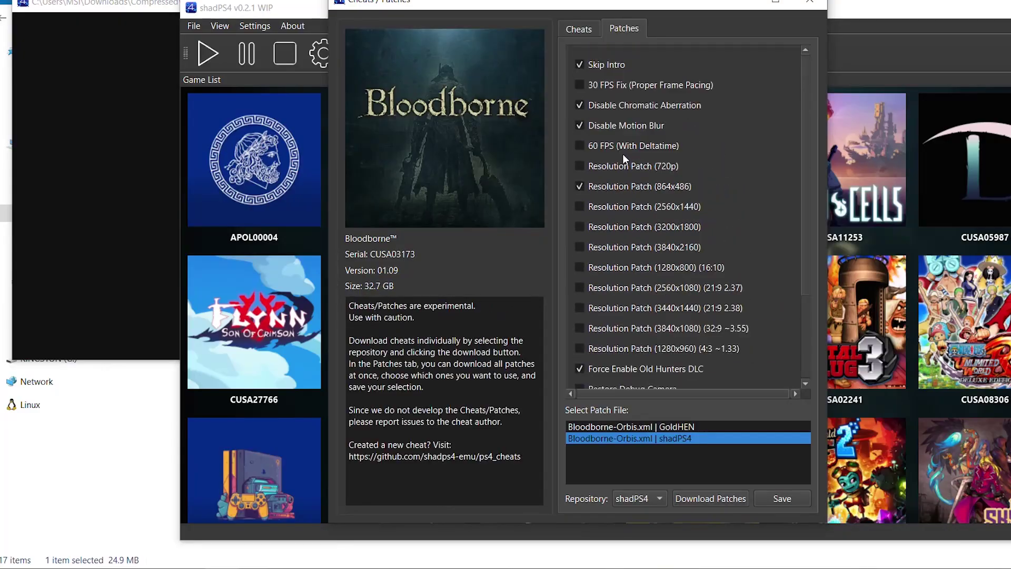
scroll(685, 194, down, 2)
scroll(684, 208, up, 2)
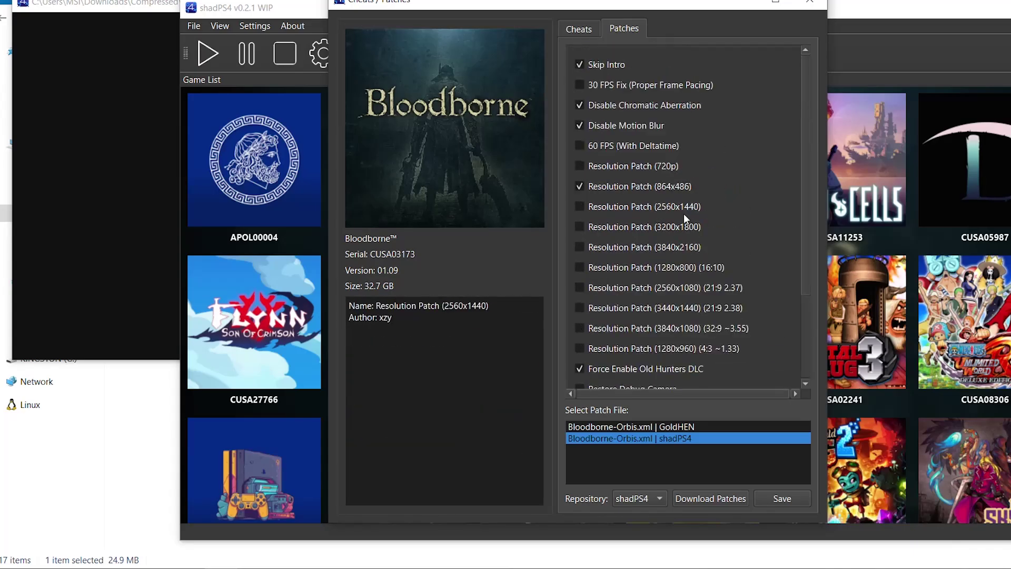
Step: Save the updated Bloodborne patch selections and confirm the save message
click(785, 502)
click(607, 282)
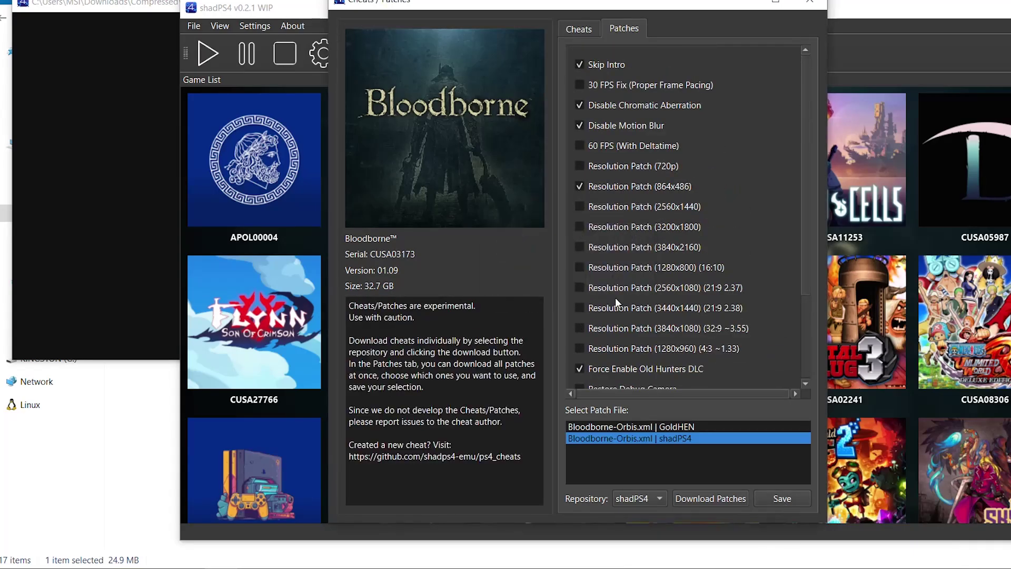
click(581, 34)
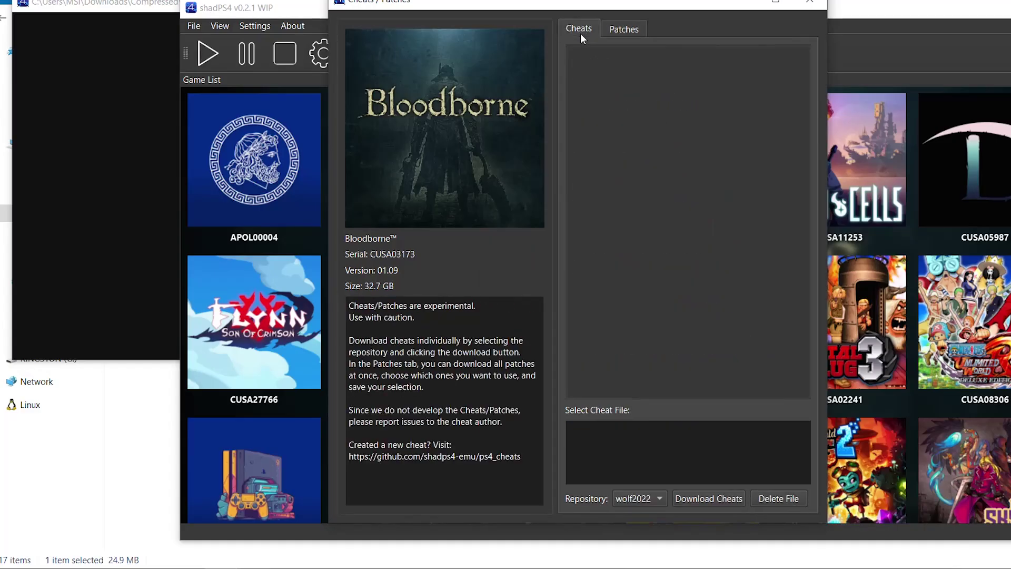
Step: Download Bloodborne's cheats from the GoldHEN repository, listing six cheats like Infinite Health and 1 Hit Kill
click(643, 504)
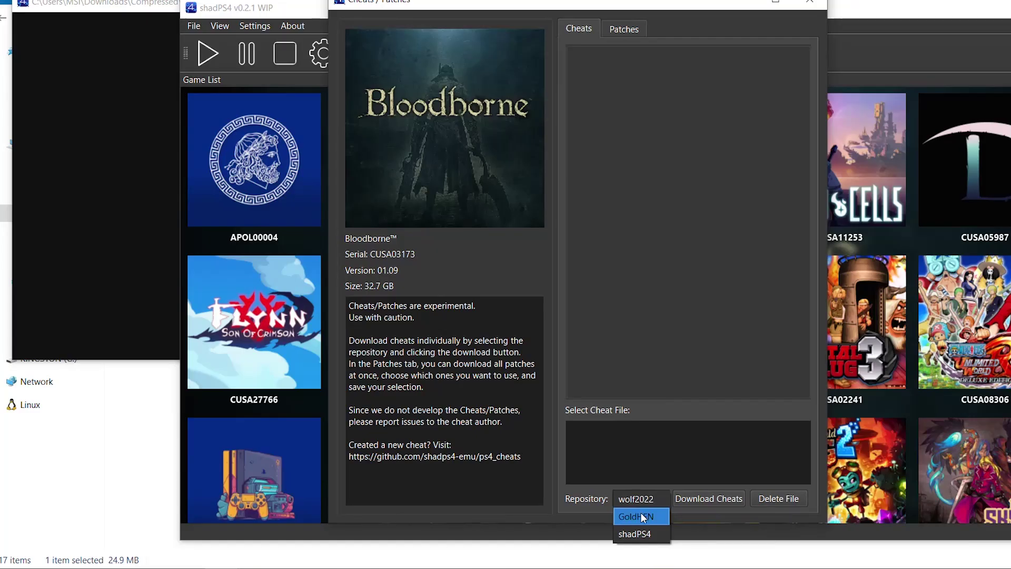
click(641, 516)
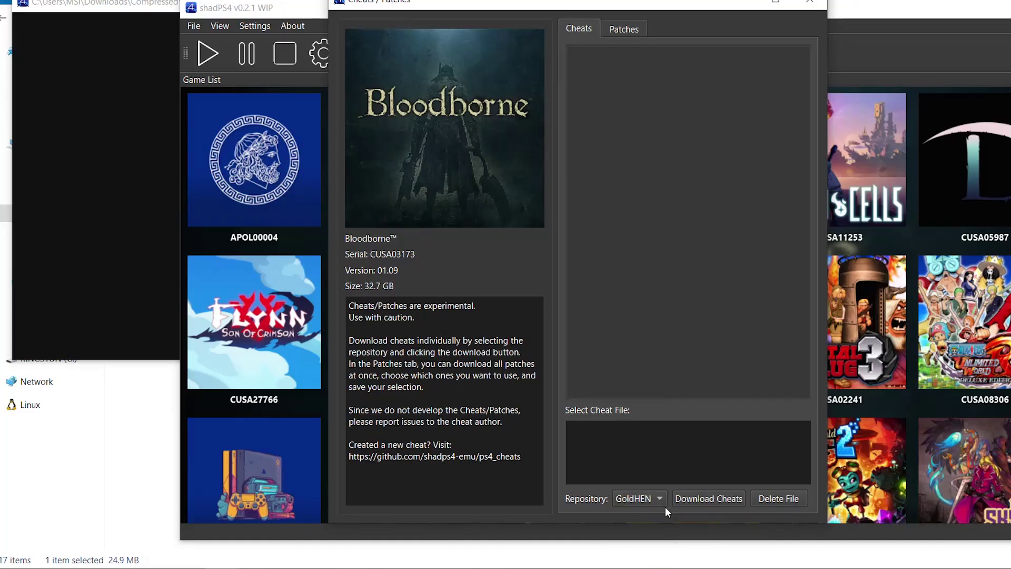
click(709, 498)
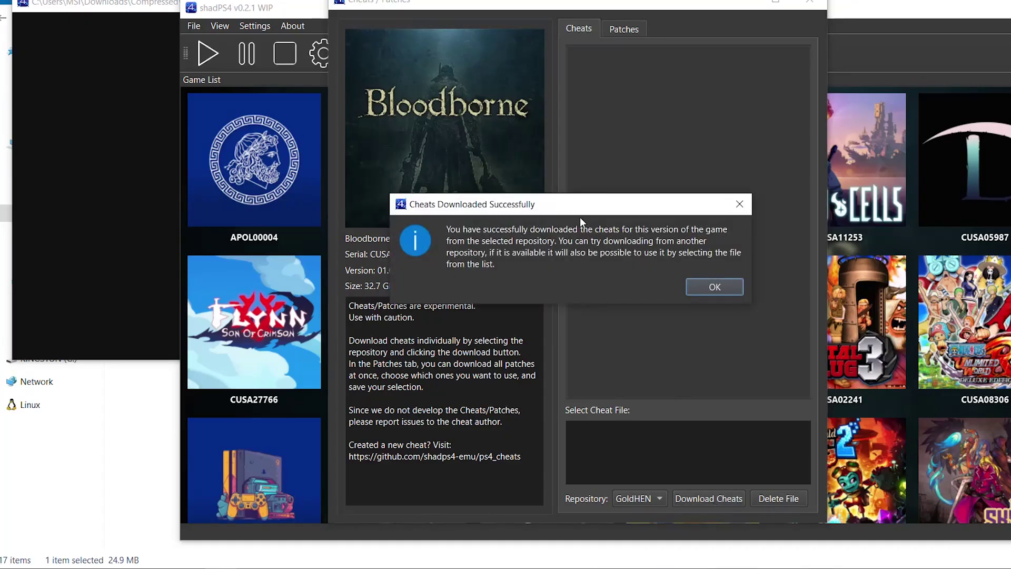
click(717, 290)
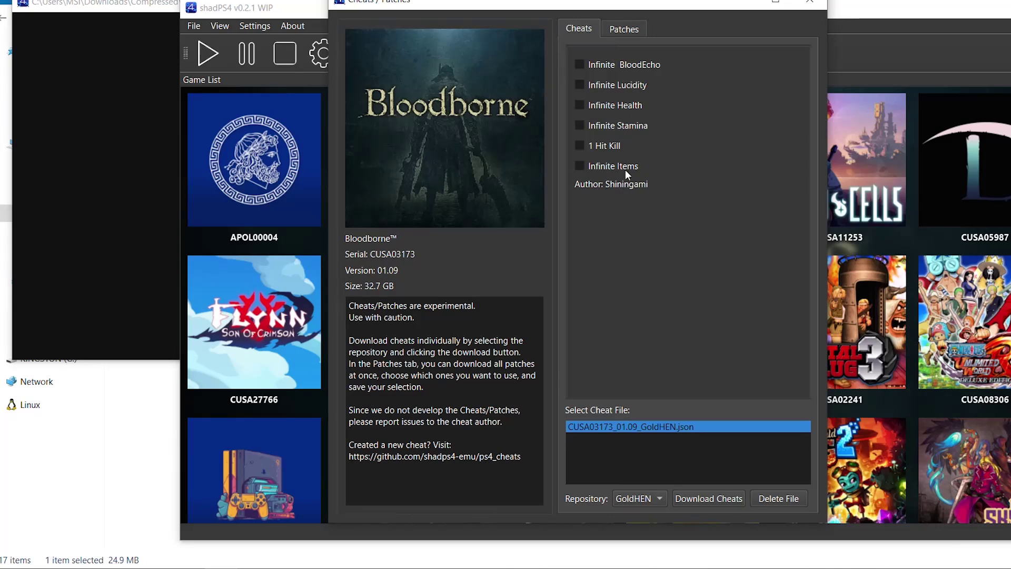
Step: Move the Bloodborne cheats window to the right side of the screen to reveal the game list
drag(540, 3, 246, 3)
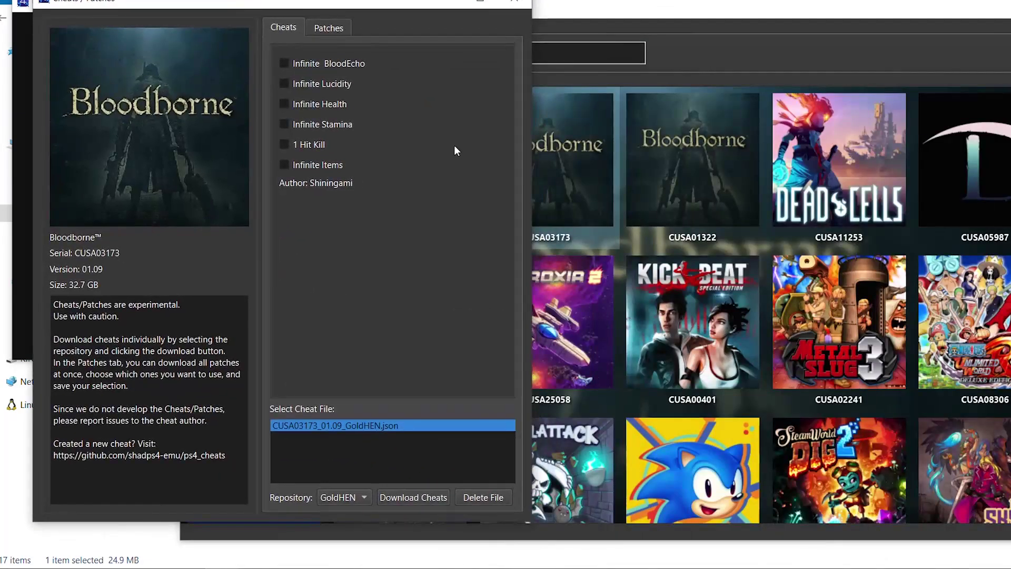
drag(381, 7, 757, 4)
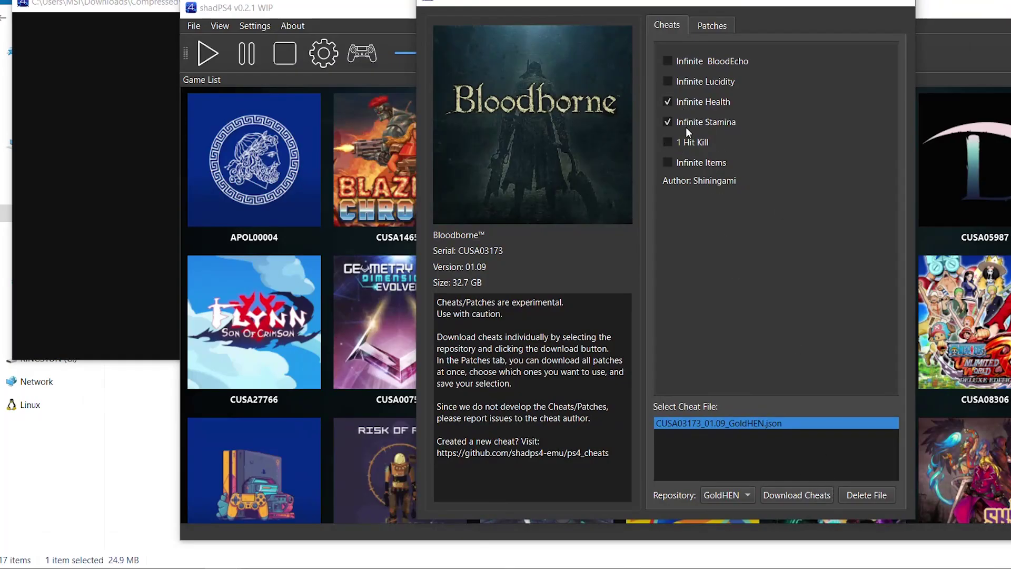
click(719, 501)
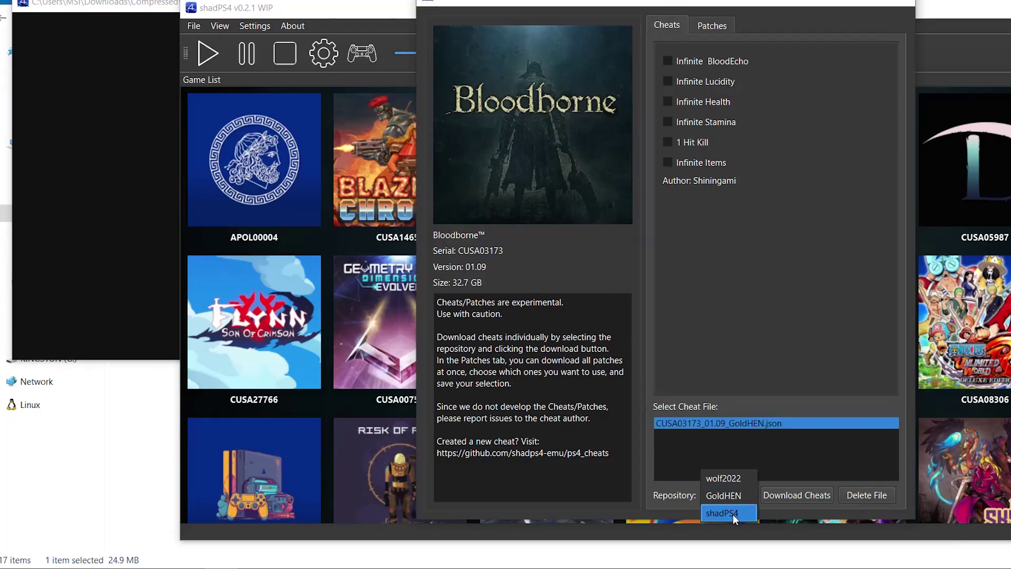
Step: Download Bloodborne's cheat file CUSA03173_01.09_wolf2022.json from the wolf2022 repository
click(734, 478)
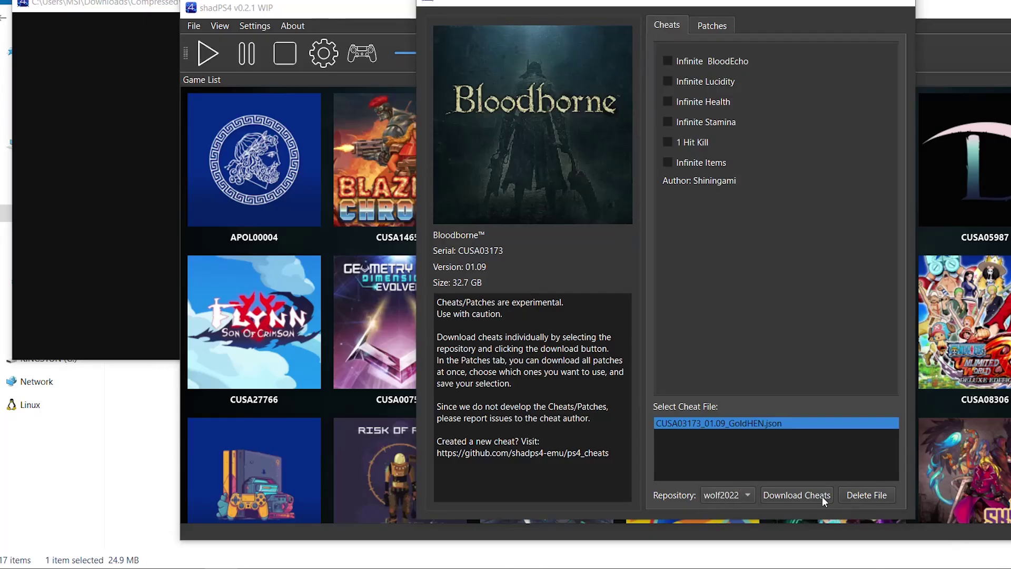
click(796, 496)
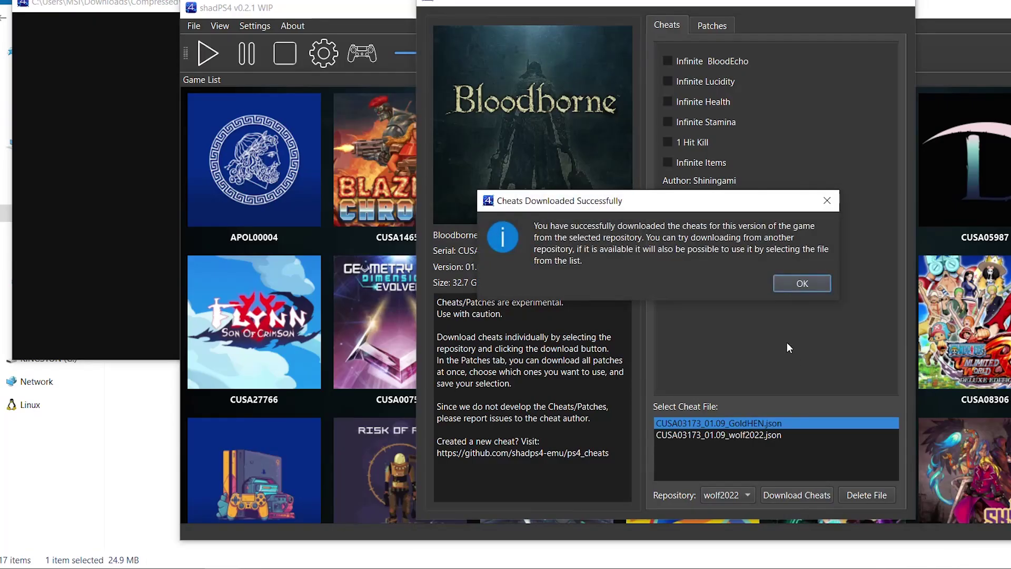
click(789, 285)
Step: Compare the wolf2022 and GoldHEN cheat files, ending with the wolf2022 file selected
click(744, 435)
click(742, 426)
click(740, 435)
click(737, 423)
click(739, 434)
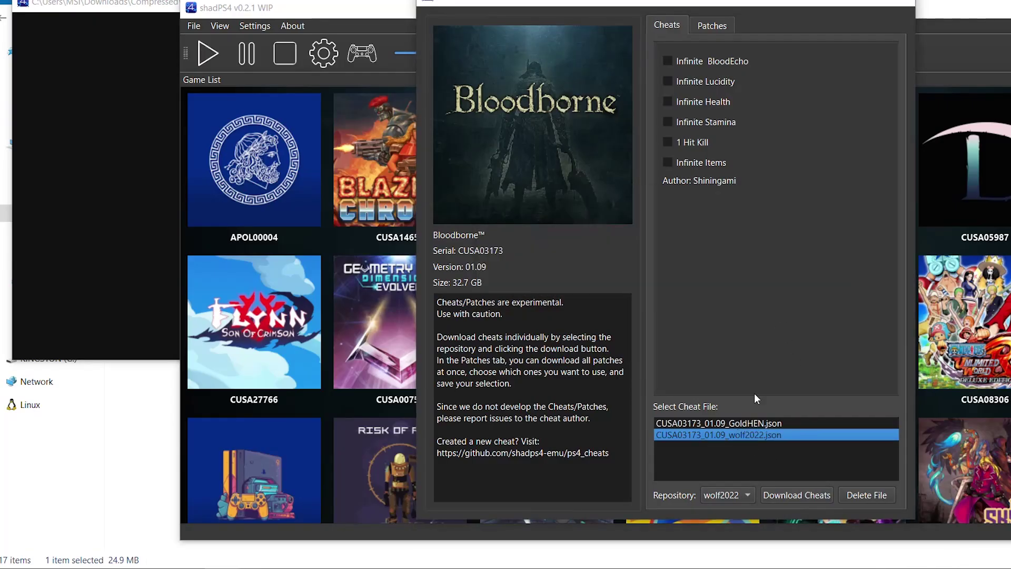
click(732, 422)
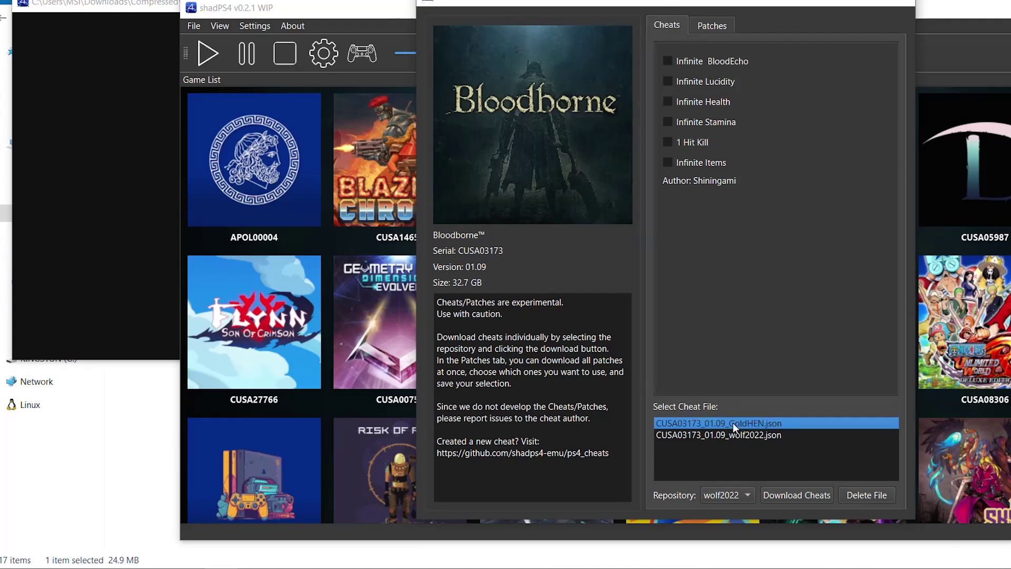
click(733, 436)
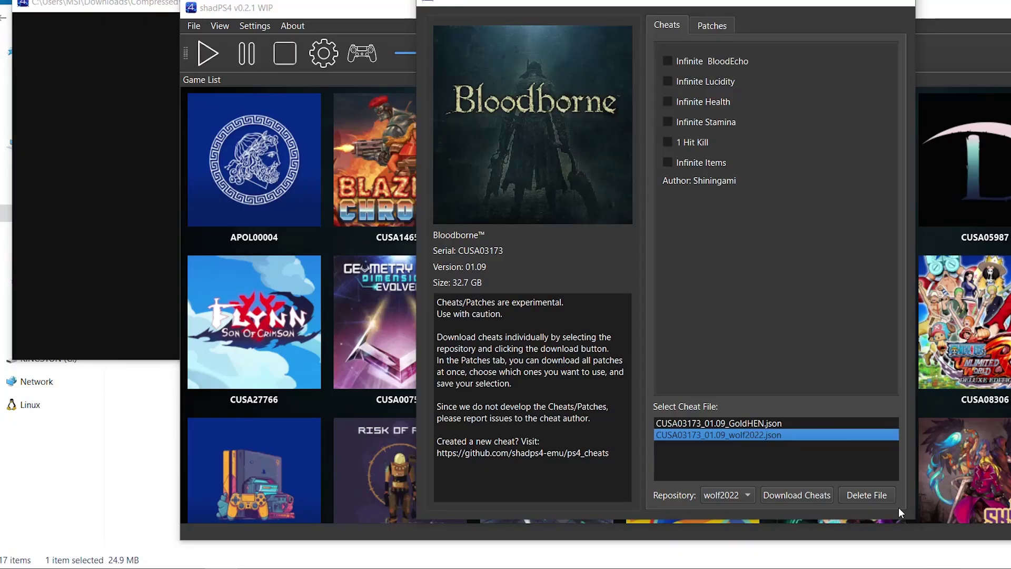
Step: Delete the wolf2022 cheat file, keeping only CUSA03173_01.09_GoldHEN.json
click(864, 497)
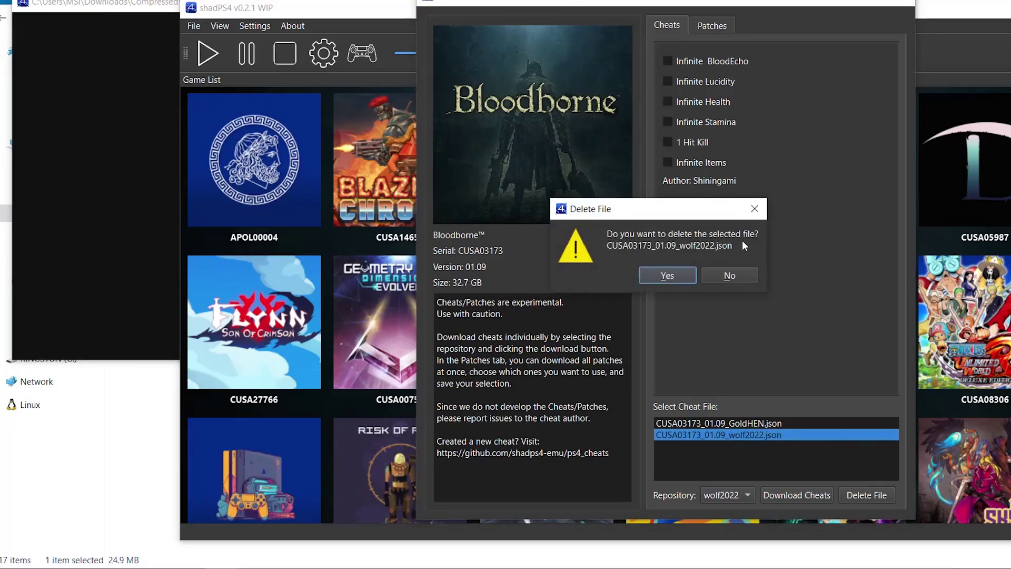
click(660, 277)
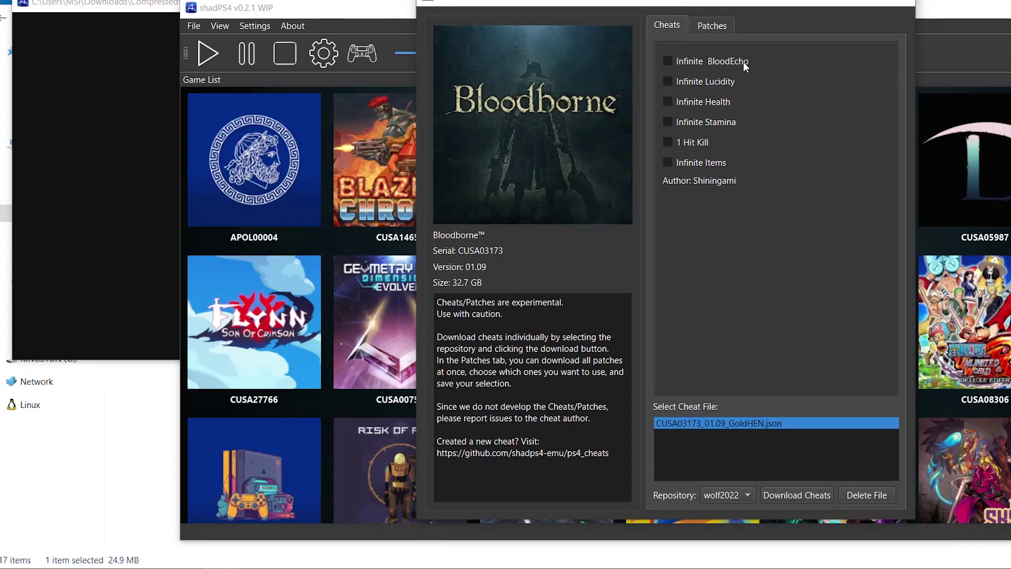
click(723, 30)
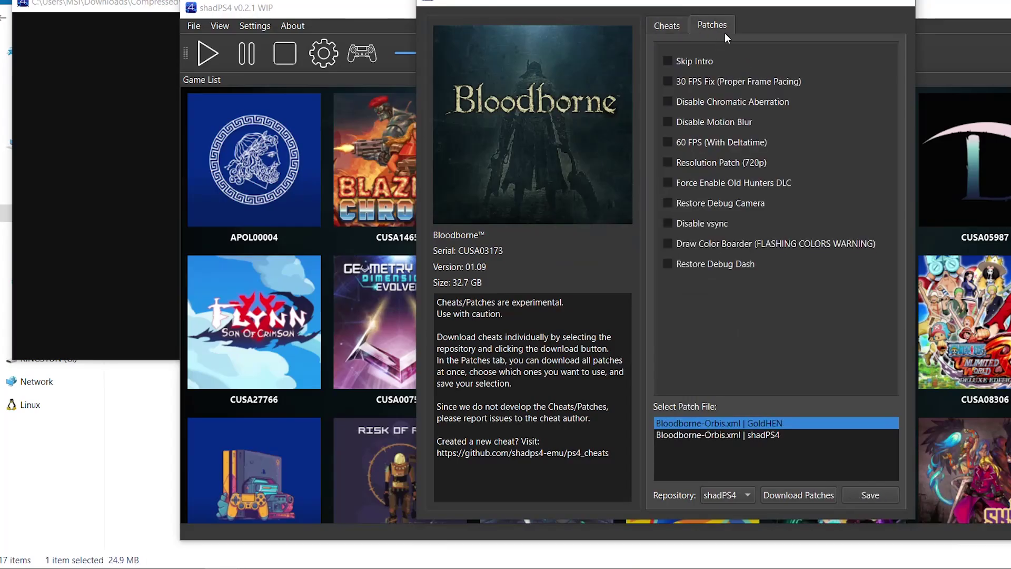
Step: Compare the shadPS4 and GoldHEN Bloodborne patch files, returning to the shadPS4 one
click(736, 437)
scroll(778, 267, down, 2)
scroll(783, 266, up, 2)
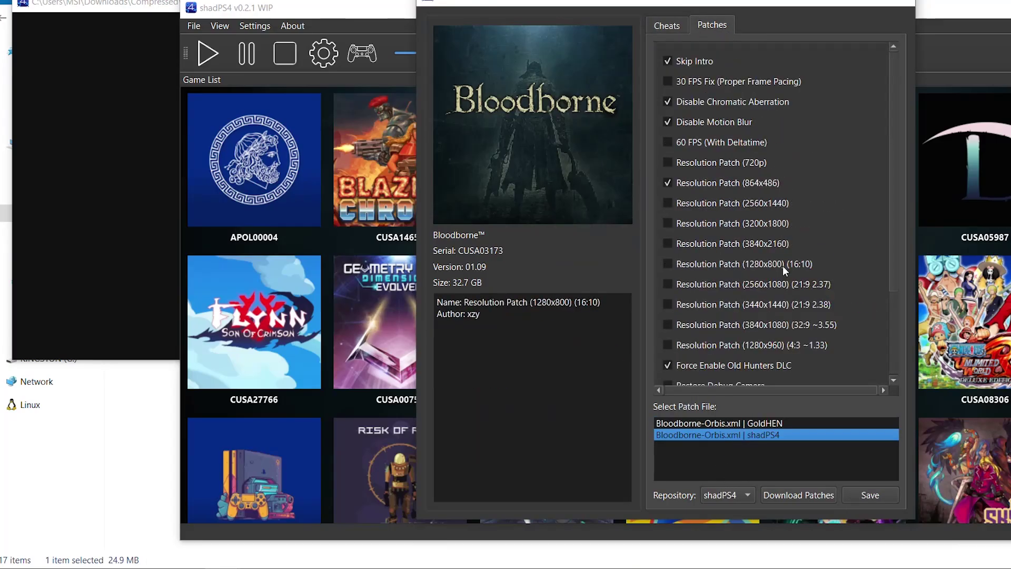
click(712, 423)
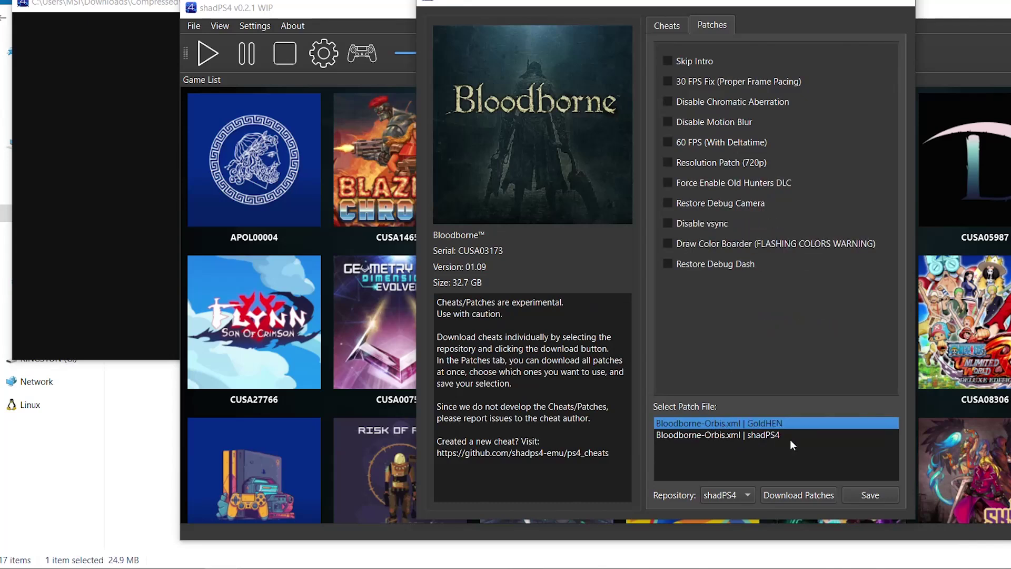
click(707, 436)
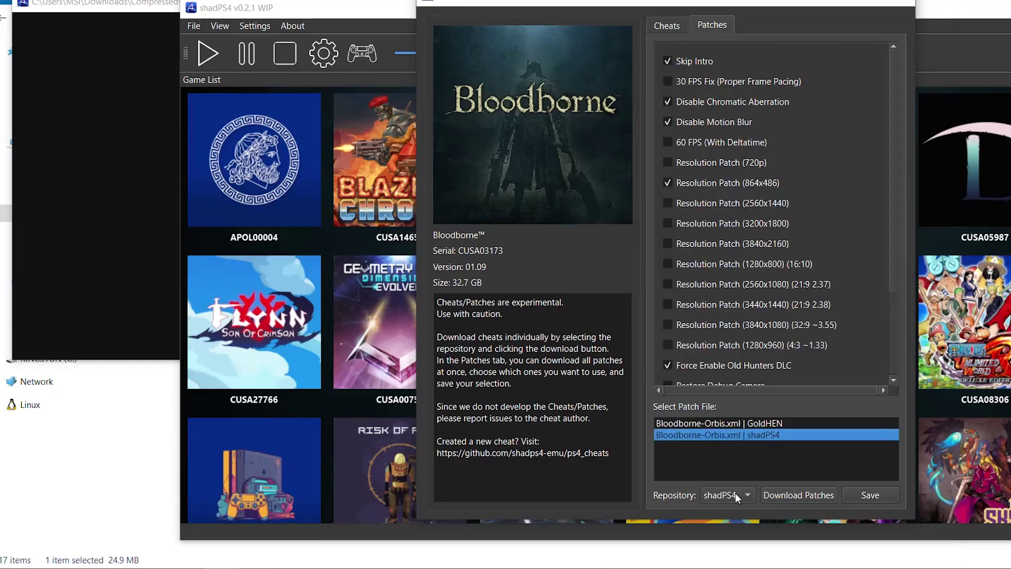
Step: Keep shadPS4 as the patch repository and close the Cheats / Patches window
click(736, 494)
click(814, 462)
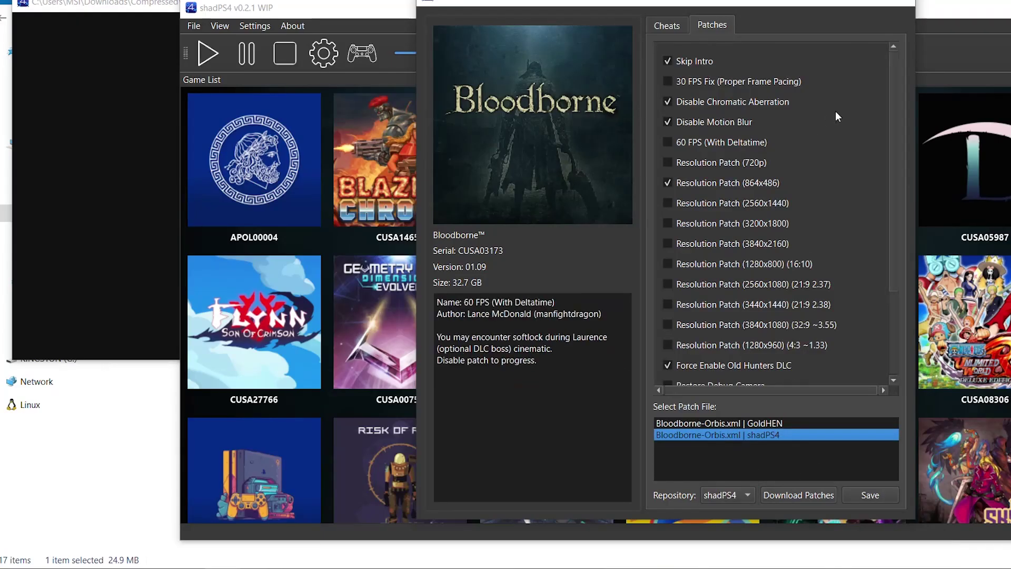
click(907, 4)
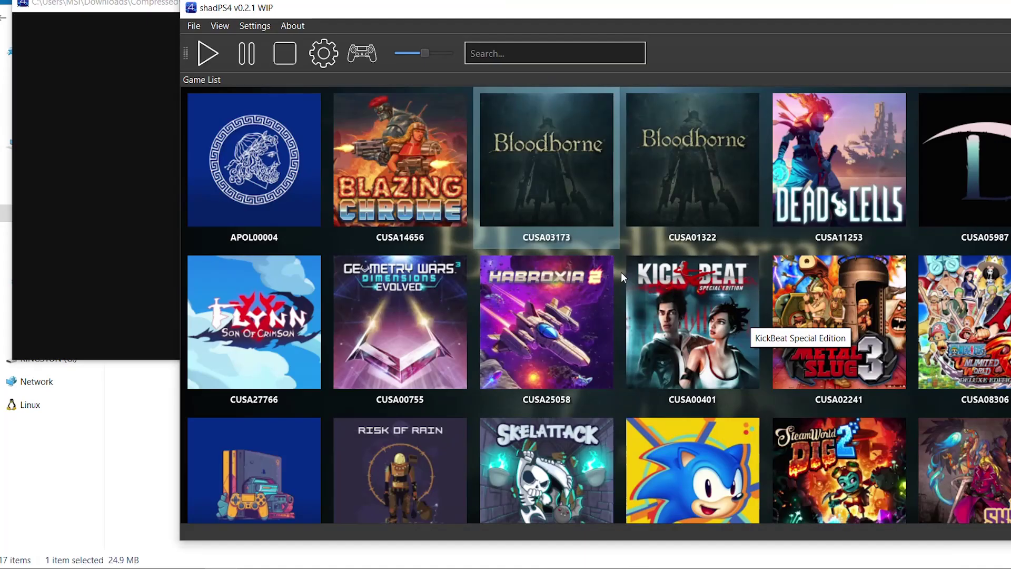
Step: Open the Cheats / Patches window for Blazing Chrome and move it fully into view
click(395, 174)
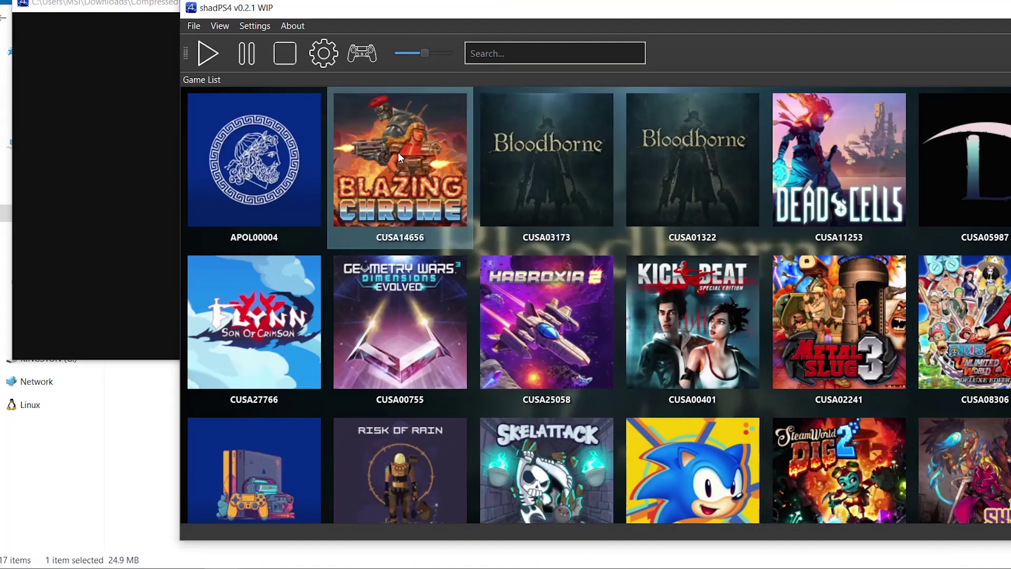
right_click(396, 151)
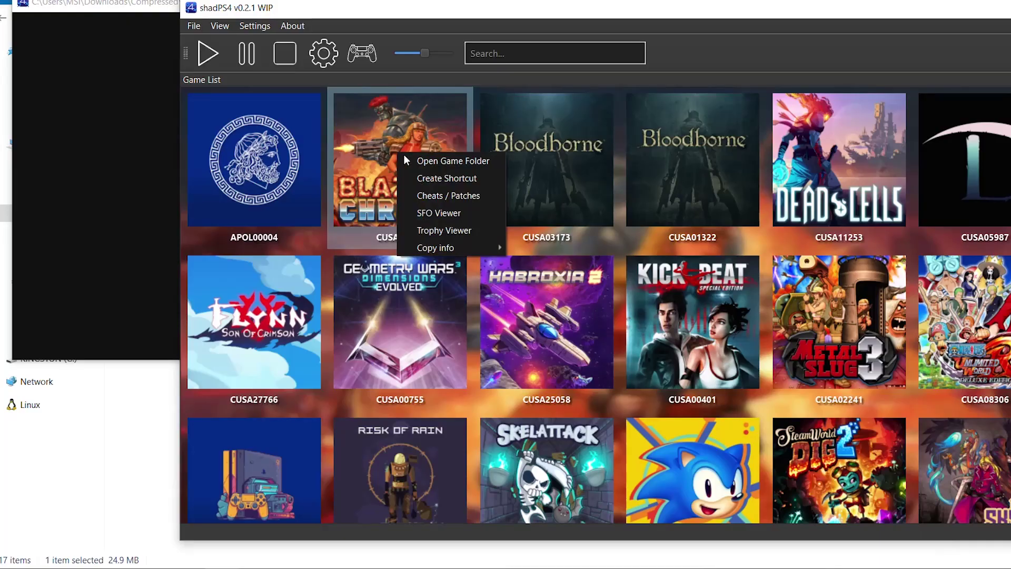
click(442, 195)
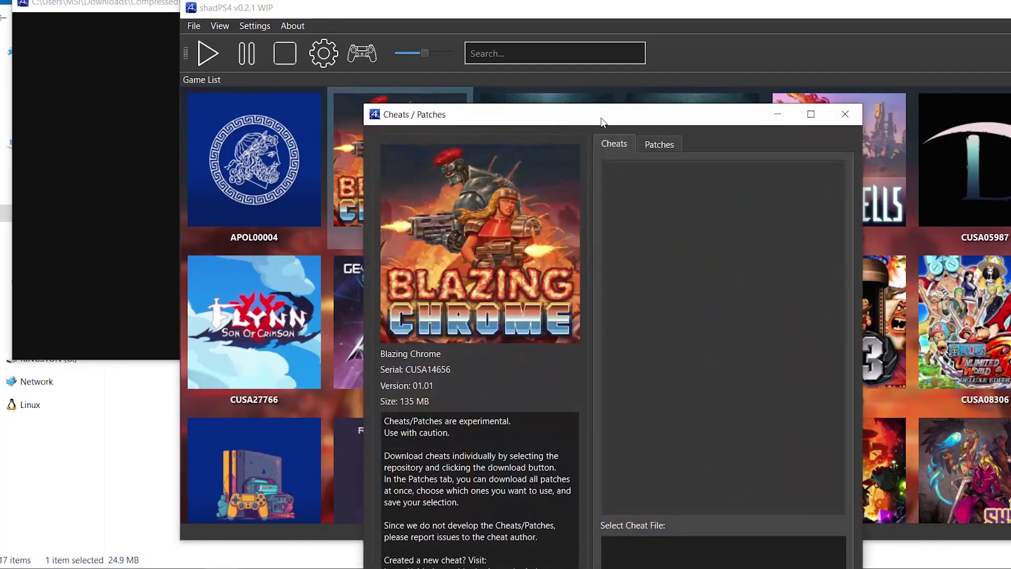
drag(598, 106, 601, 1)
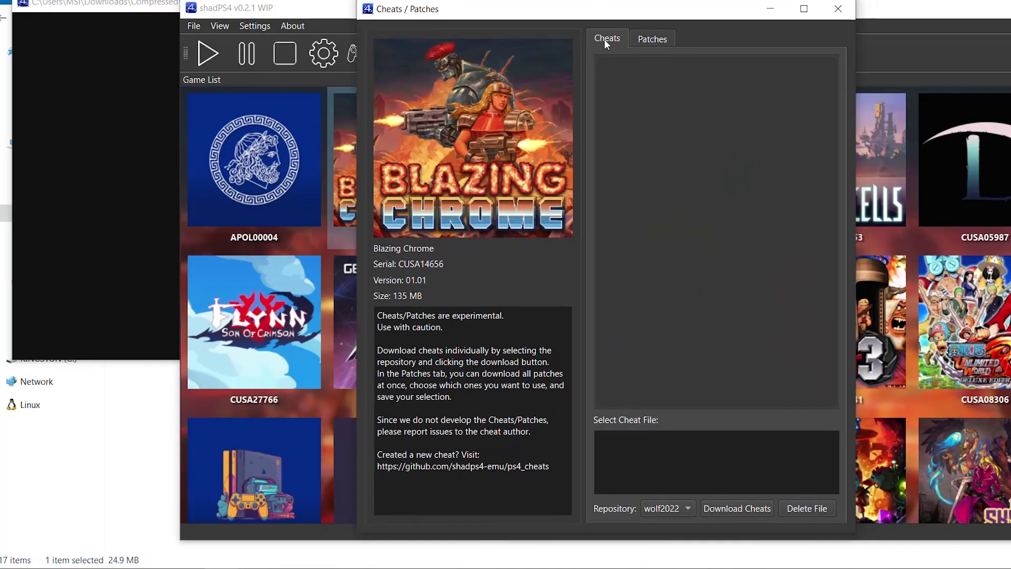
Step: Download Blazing Chrome's GoldHEN cheats, adding CUSA14656_01.01_GoldHEN.json with an Infinite Lives cheat
click(659, 507)
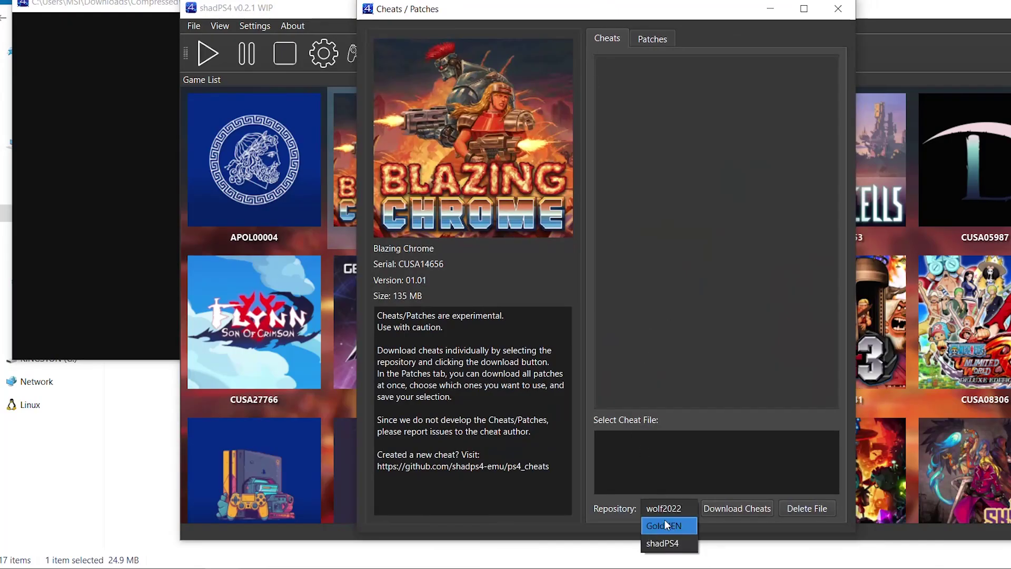
click(664, 519)
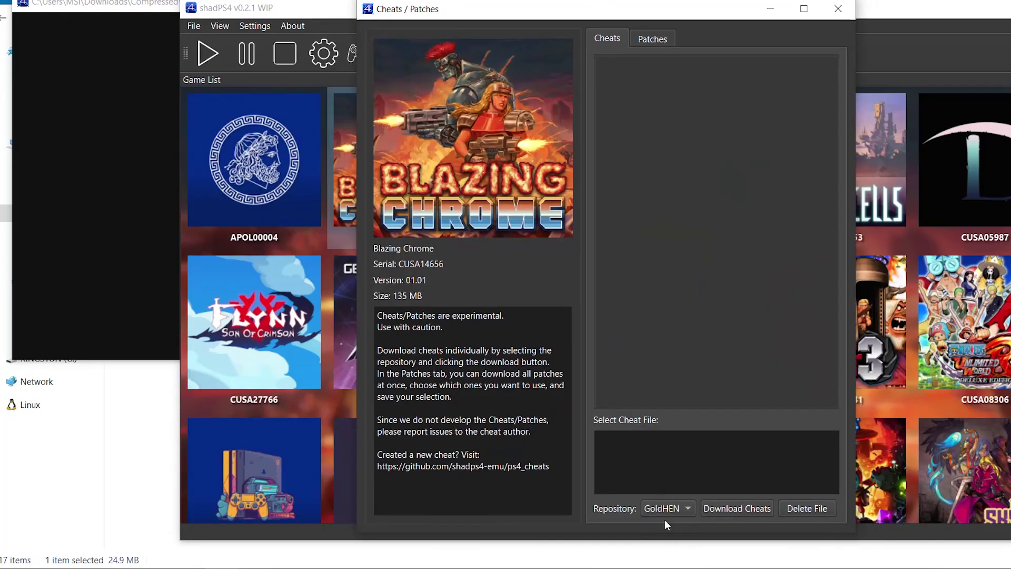
click(734, 507)
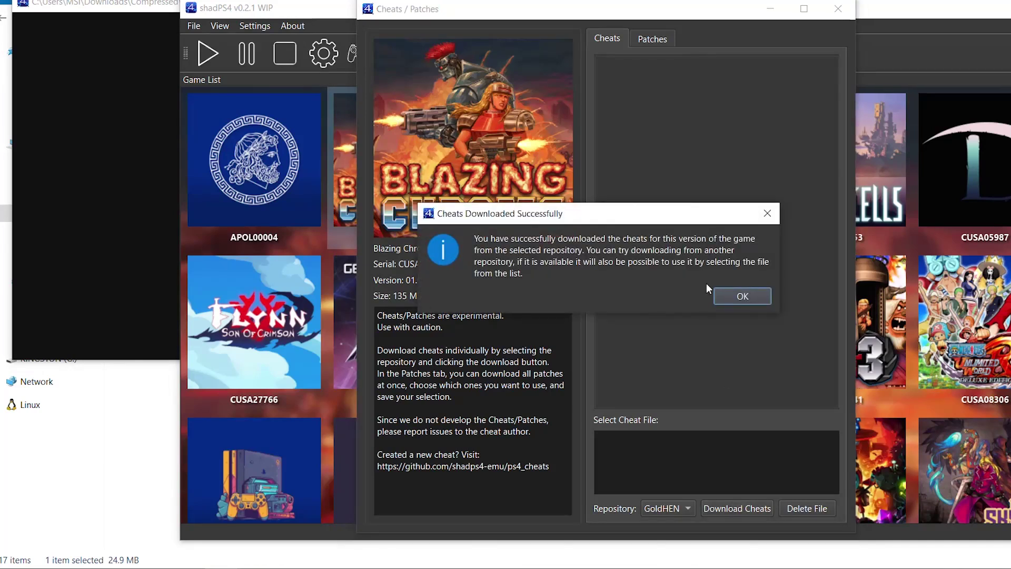
click(733, 294)
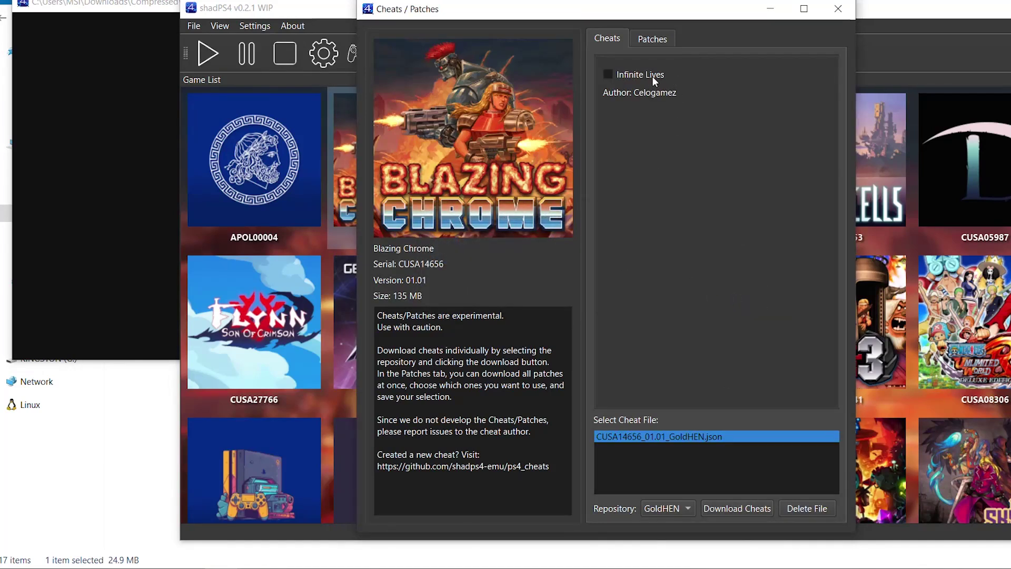